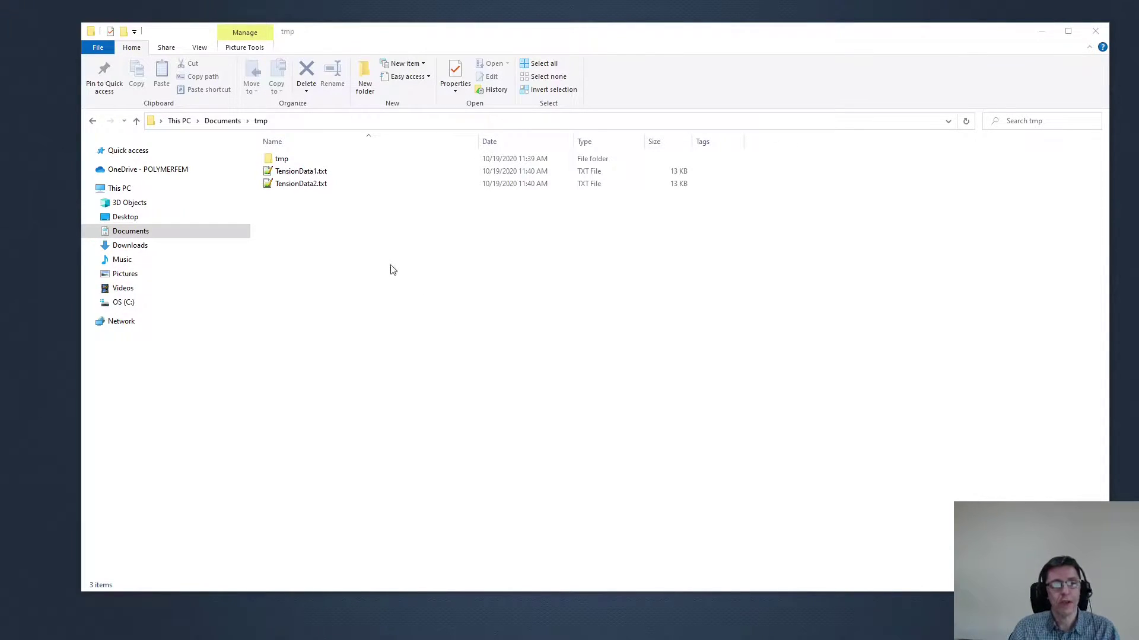
# - Select both TensionData1.txt and TensionData2.txt in the Documents\tmp folder
pyautogui.click(316, 172)
pyautogui.keyDown('shift'); pyautogui.click(317, 184); pyautogui.keyUp('shift')
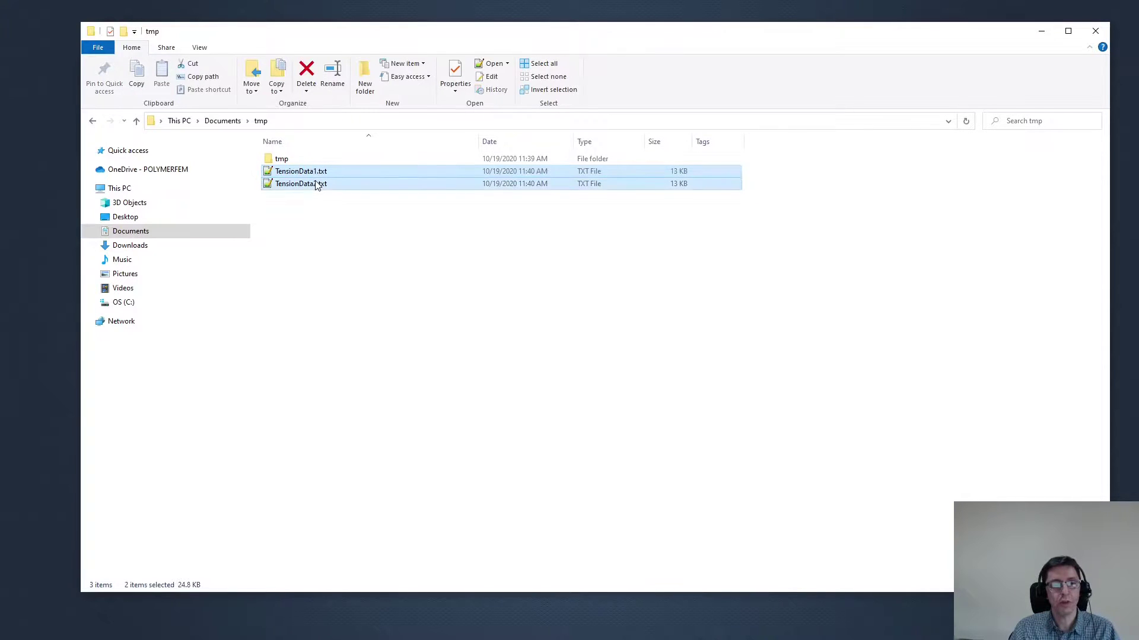
pyautogui.rightClick(317, 184)
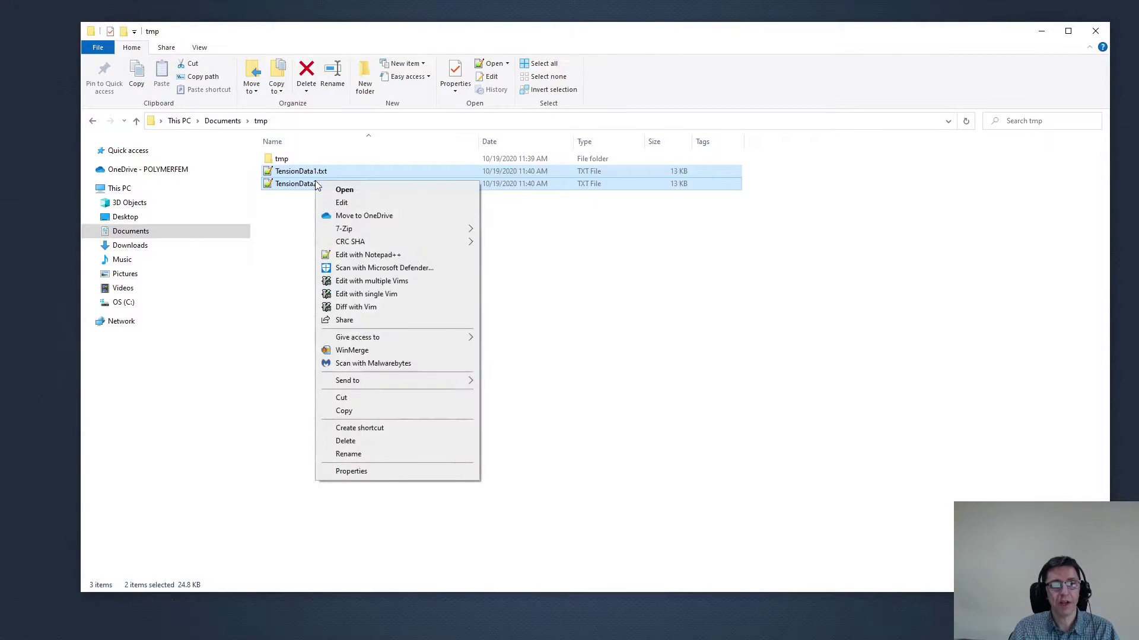
pyautogui.click(357, 259)
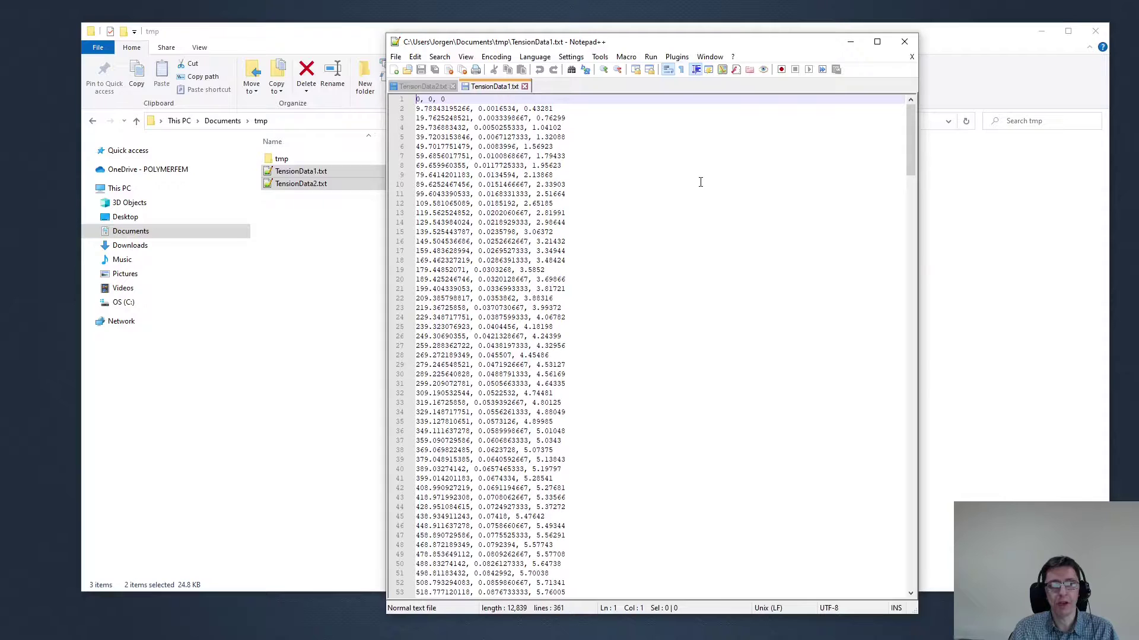
pyautogui.click(427, 87)
pyautogui.click(482, 86)
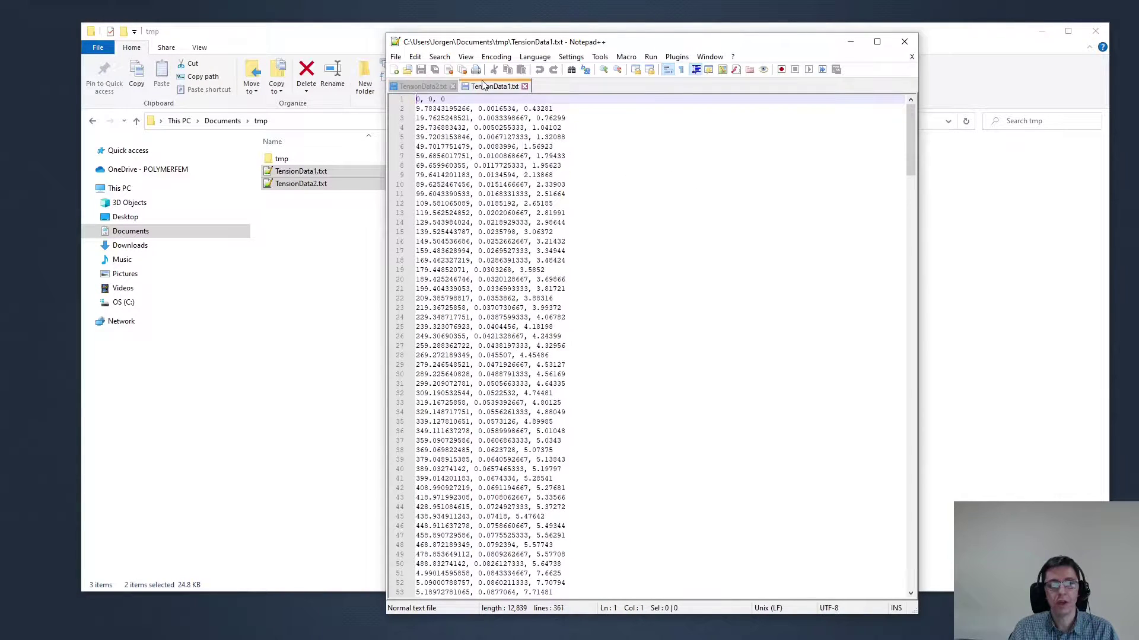
pyautogui.click(658, 235)
pyautogui.hotkey('ctrl', 'w')
pyautogui.hotkey('ctrl', 'w')
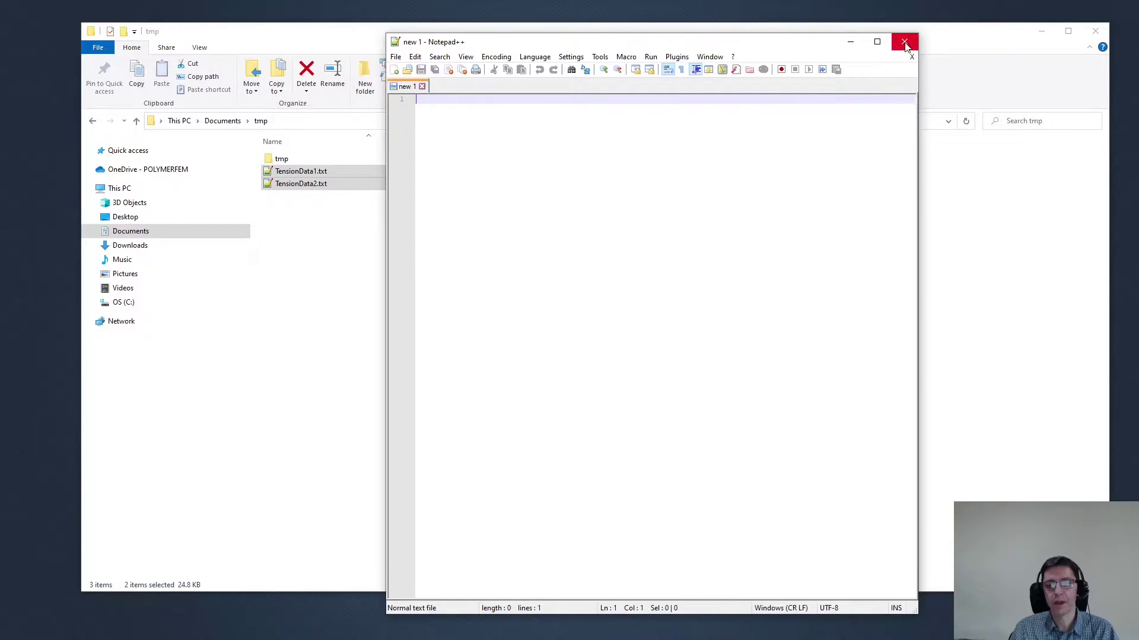
pyautogui.click(904, 42)
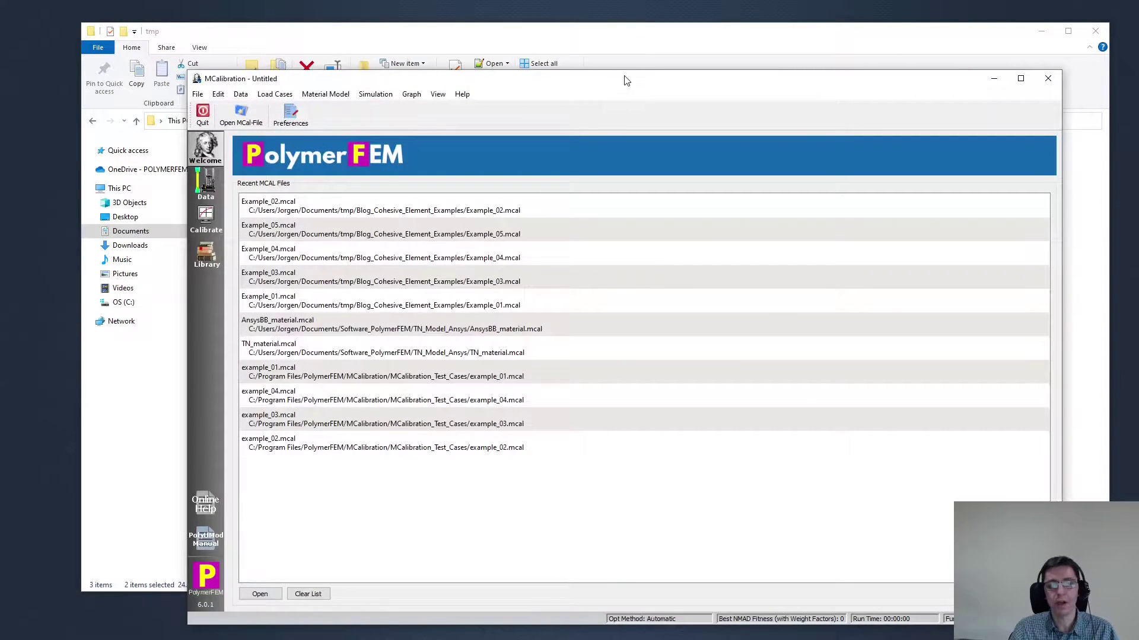
# - Raise the MCalibration window and switch to the Calibrate workspace
pyautogui.moveTo(623, 75); pyautogui.dragTo(628, 20)
pyautogui.click(210, 163)
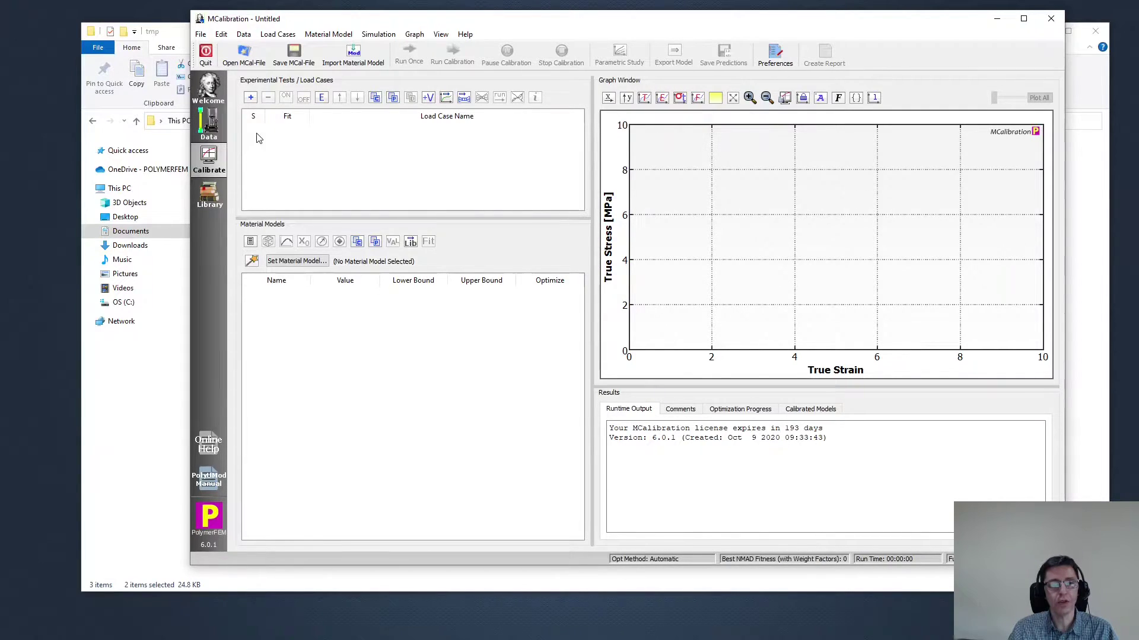
# - Snap MCalibration to the right half beside the Explorer folder and select TensionData1.txt
pyautogui.moveTo(368, 24); pyautogui.dragTo(821, 66)
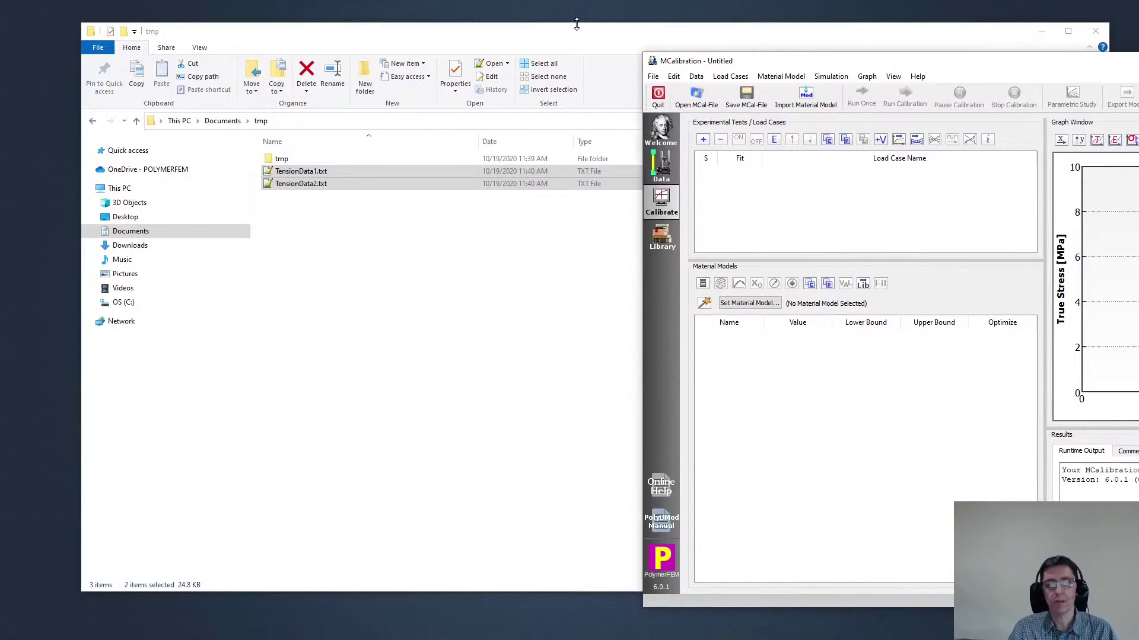
pyautogui.moveTo(589, 35); pyautogui.dragTo(1, 53)
pyautogui.click(745, 237)
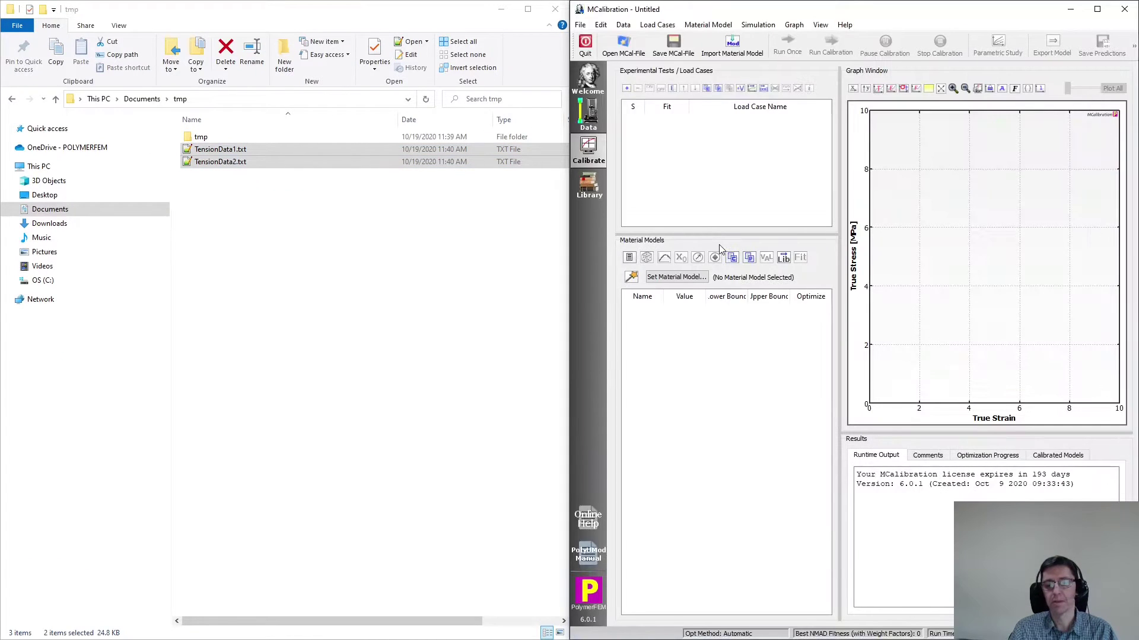
pyautogui.click(201, 150)
# - Add TensionData1.txt as a load case and review its loading mode and time stepping
pyautogui.moveTo(201, 151); pyautogui.dragTo(735, 188)
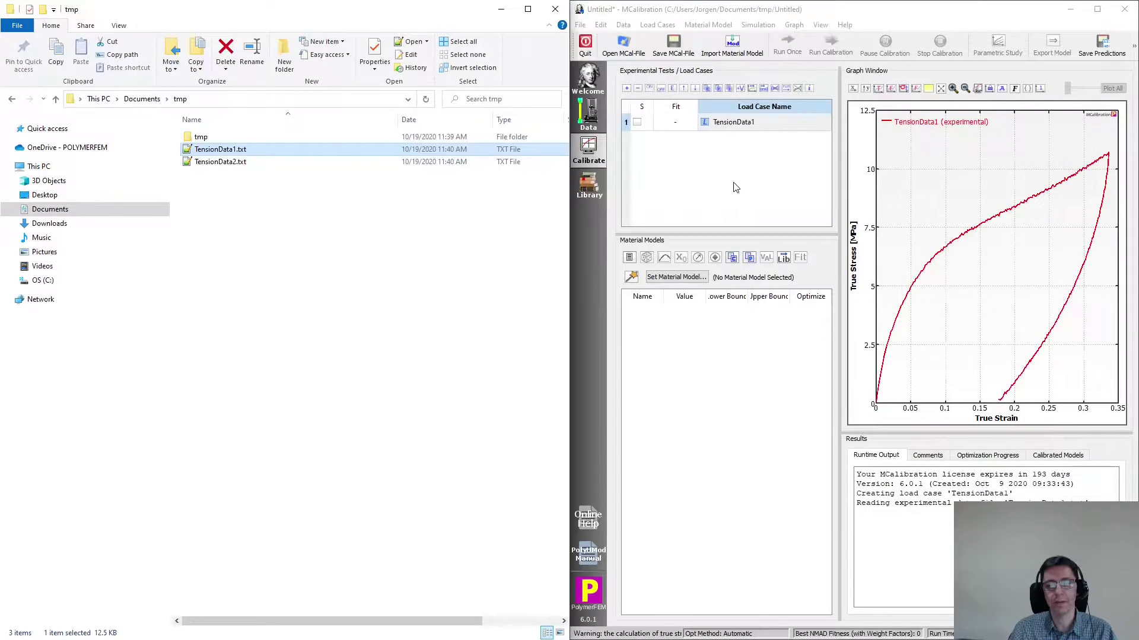
pyautogui.doubleClick(739, 123)
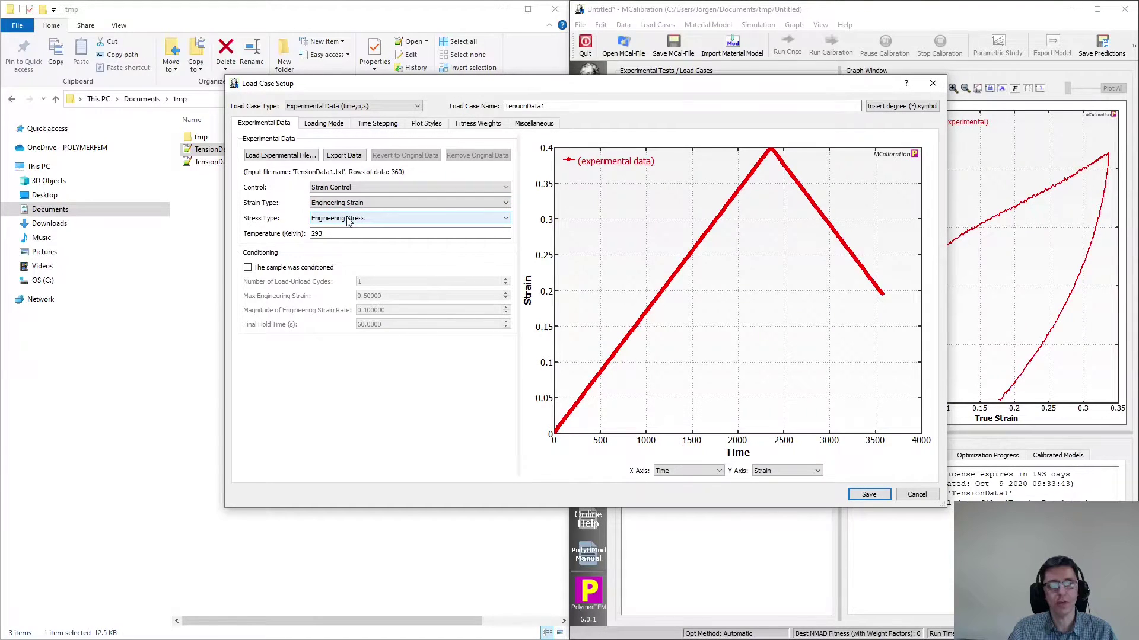
pyautogui.click(330, 125)
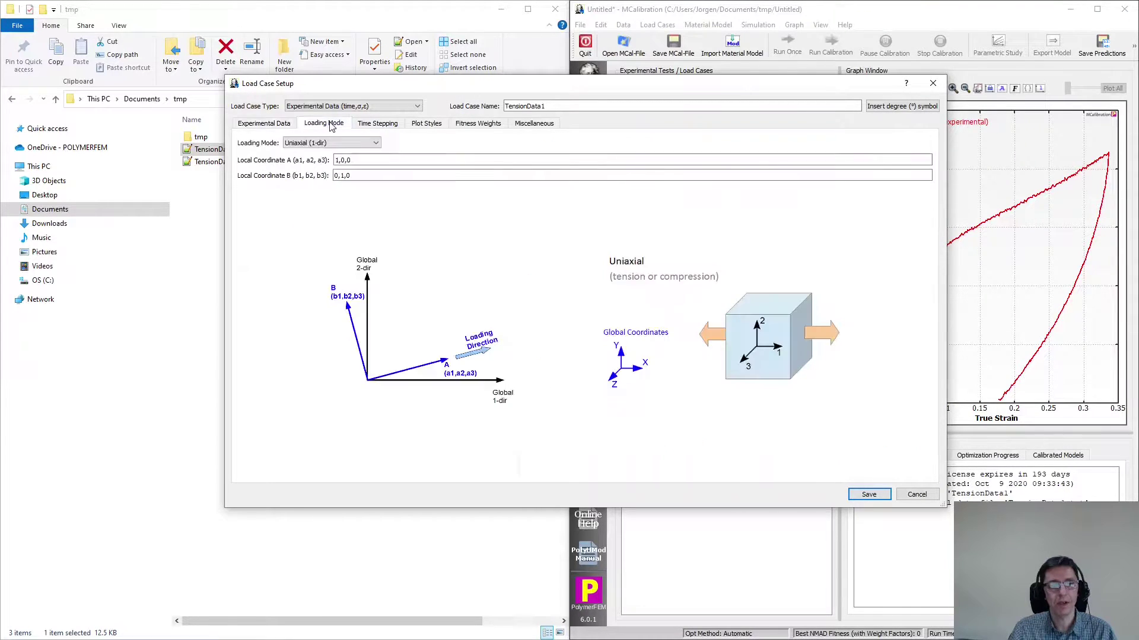
pyautogui.click(375, 126)
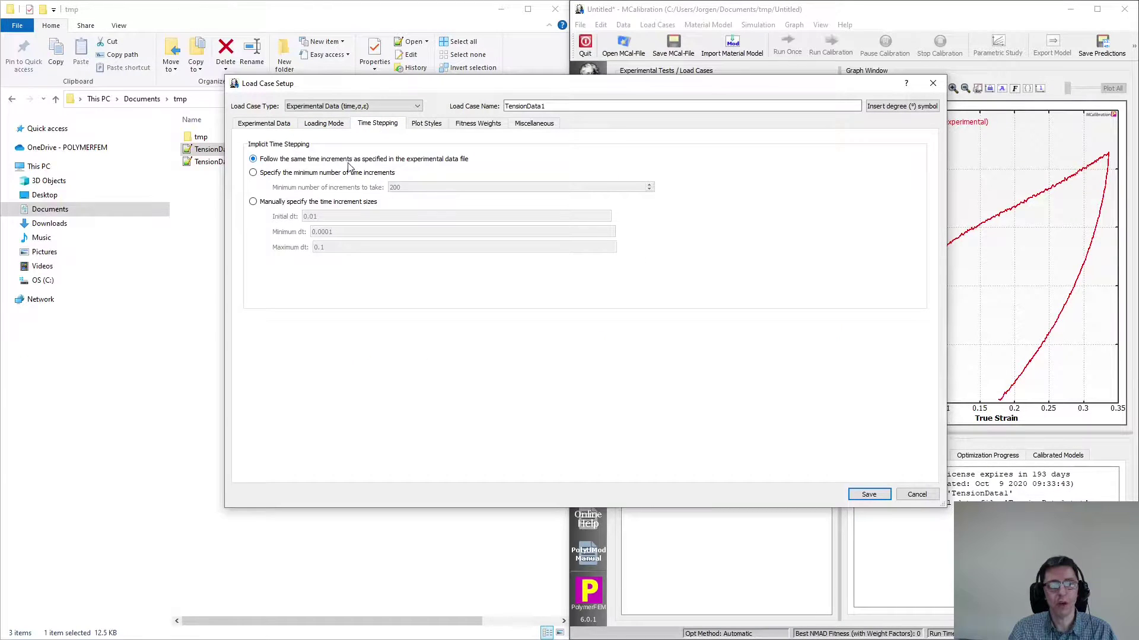
# - Make TensionData1's predicted curve red and dashed, then save the load case
pyautogui.click(428, 124)
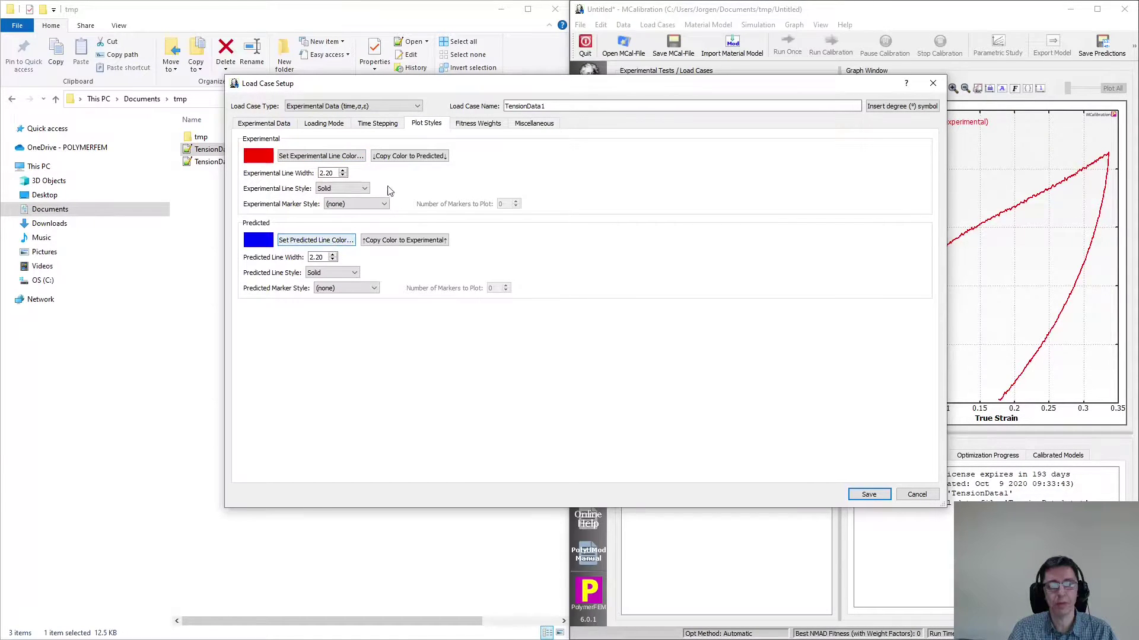
pyautogui.click(408, 157)
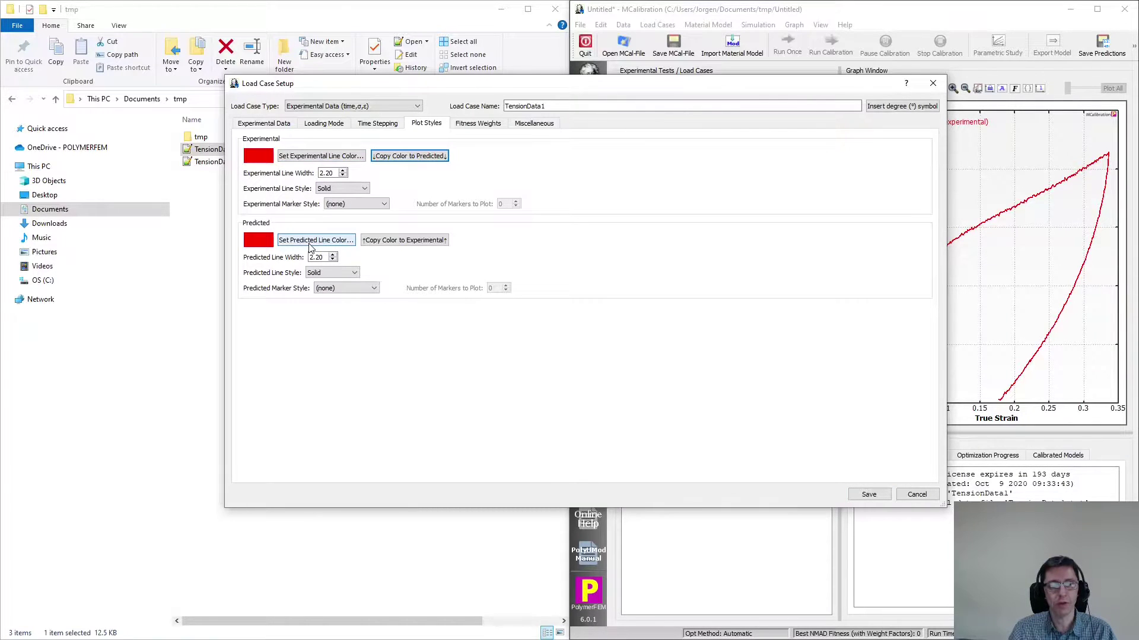
pyautogui.click(330, 273)
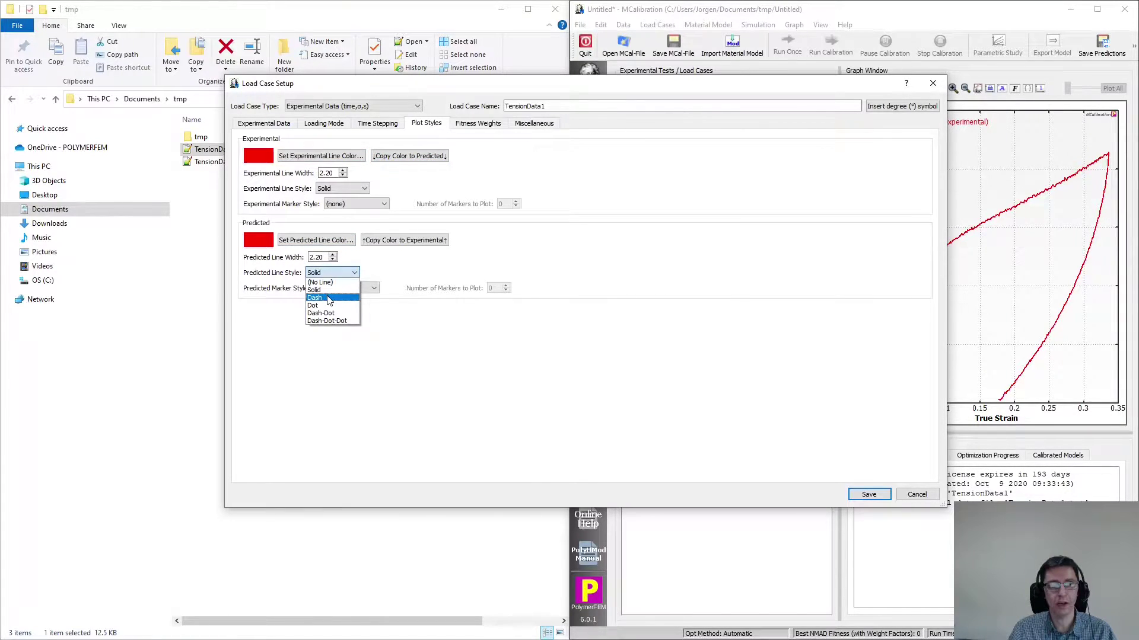
pyautogui.click(328, 298)
pyautogui.click(868, 494)
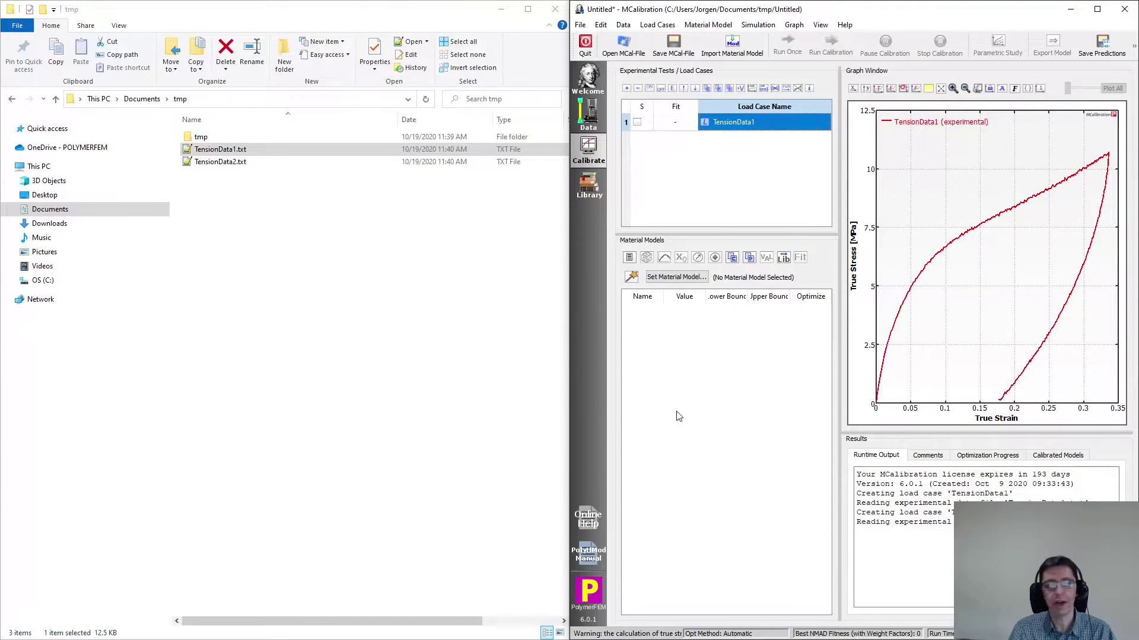
# - Add TensionData2.txt as a second load case and review its loading mode and time stepping
pyautogui.click(231, 165)
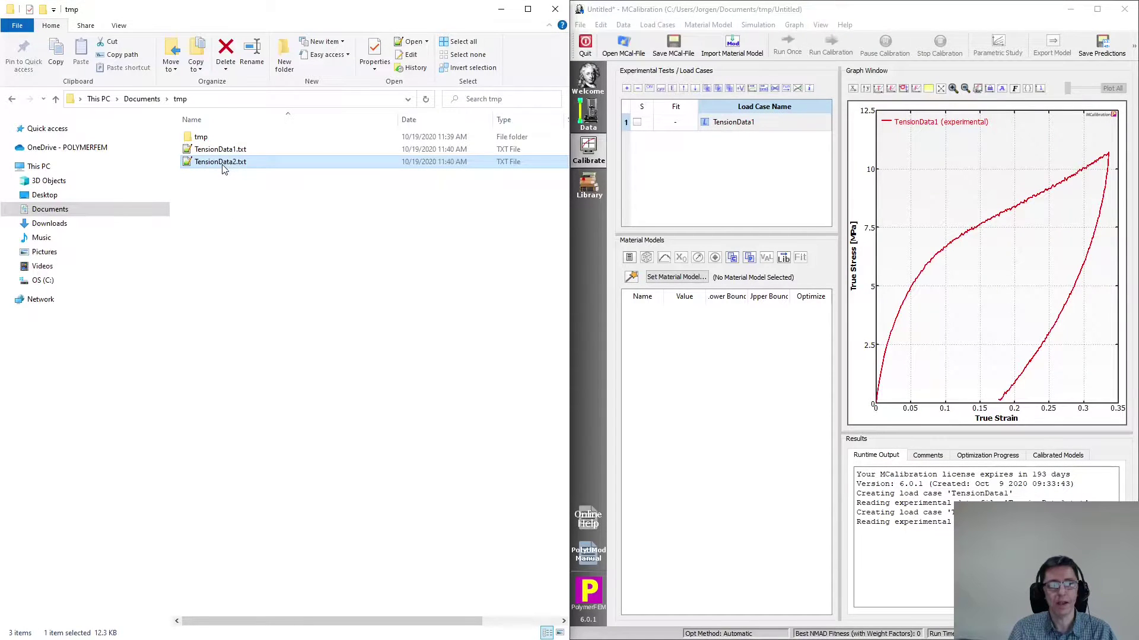
pyautogui.moveTo(225, 169); pyautogui.dragTo(751, 205)
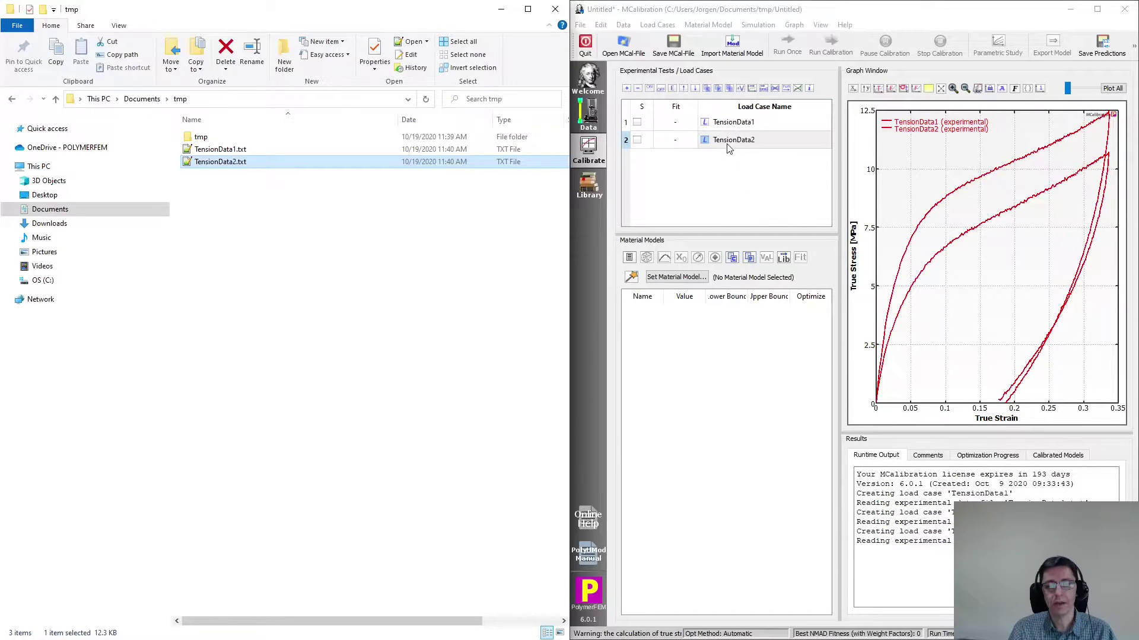
pyautogui.doubleClick(727, 143)
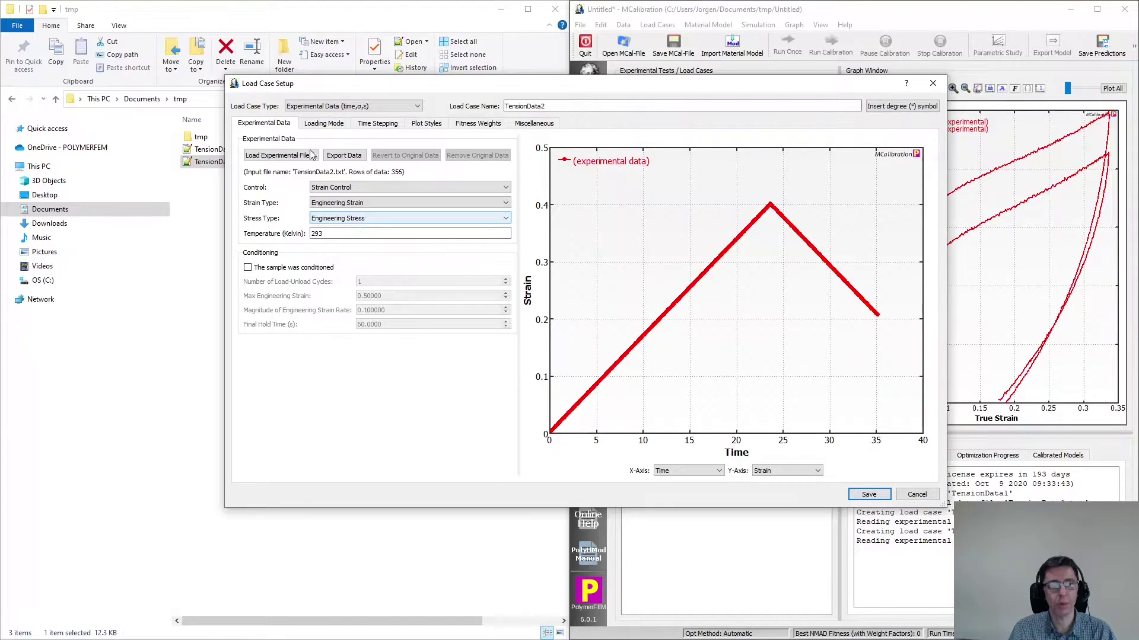
pyautogui.click(309, 125)
pyautogui.click(358, 127)
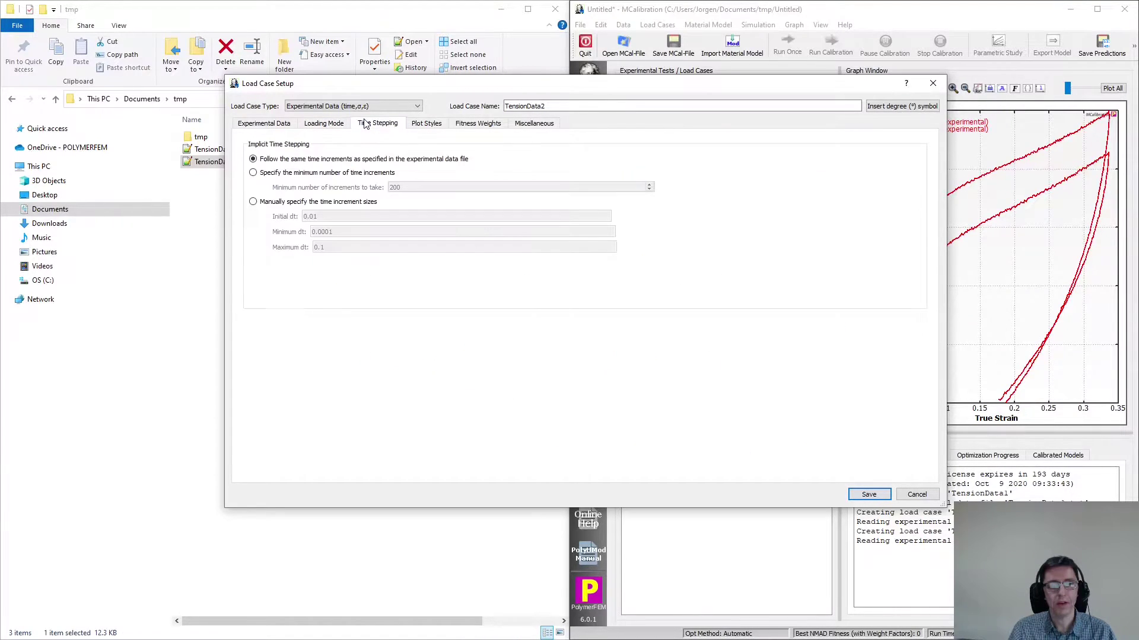
# - Give TensionData2 a blue experimental curve and a dashed predicted line, then save
pyautogui.click(426, 126)
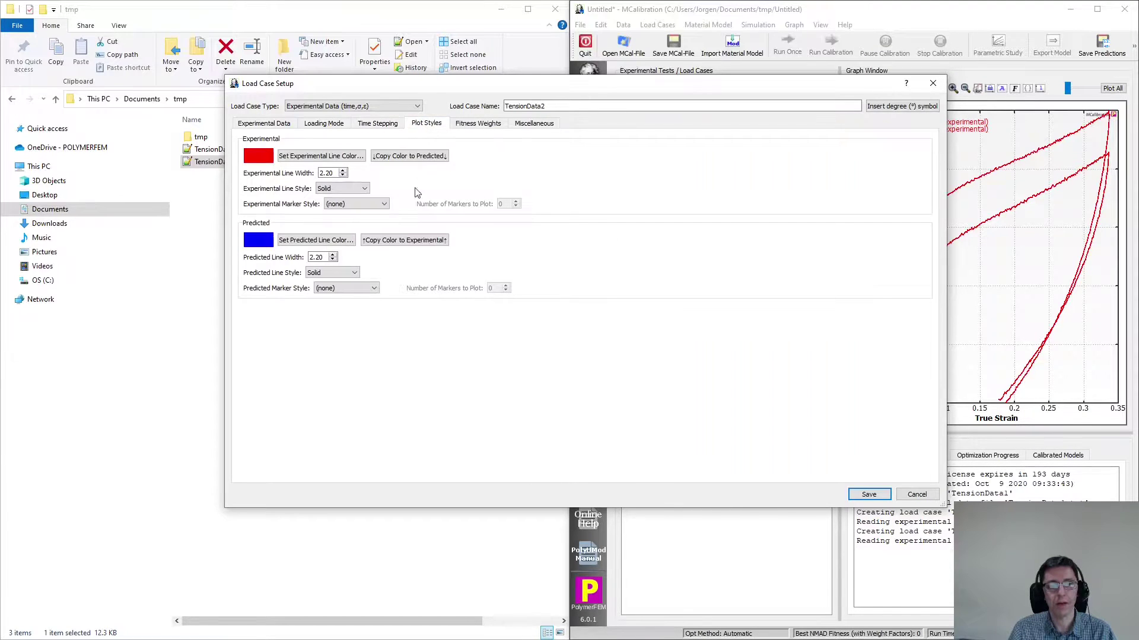
pyautogui.click(404, 239)
pyautogui.click(330, 275)
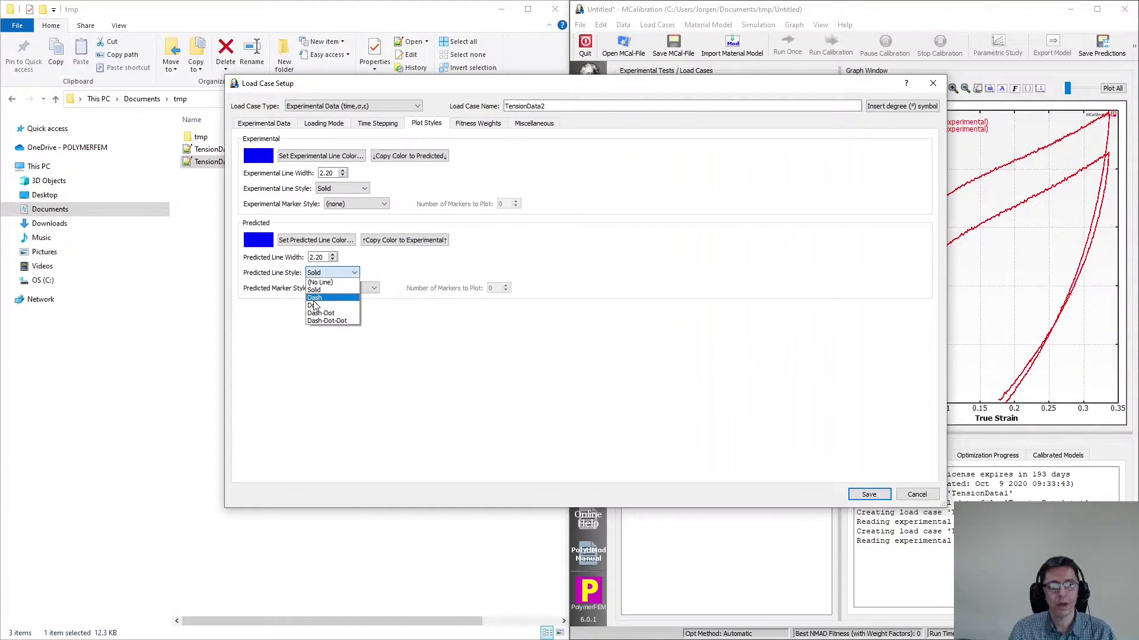
pyautogui.click(323, 286)
pyautogui.click(868, 495)
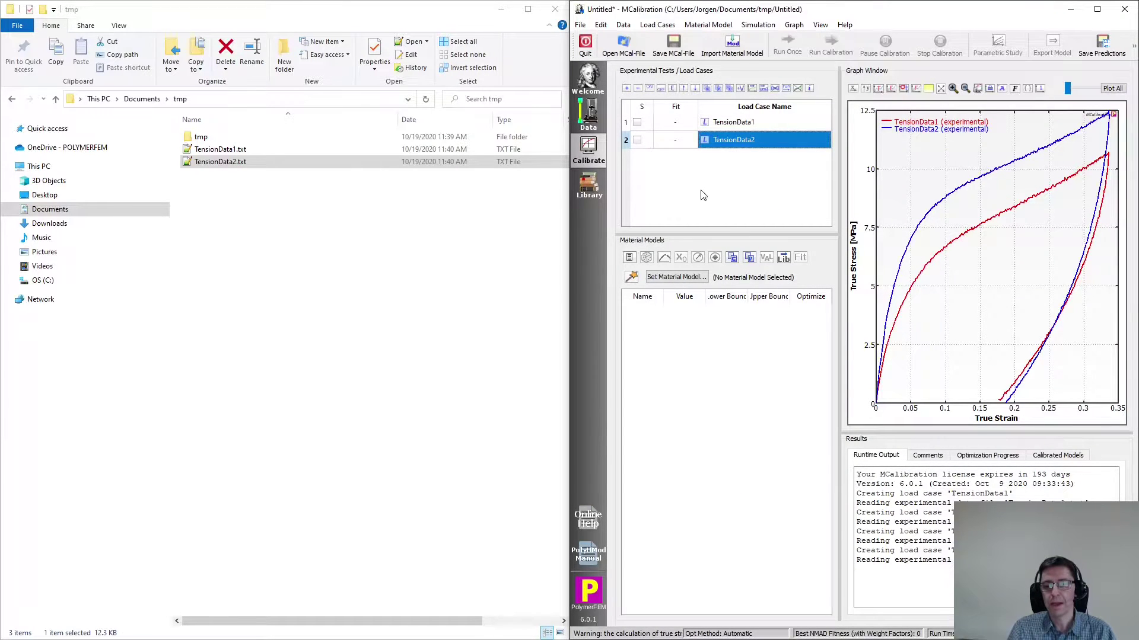
# - Compare the load cases by selecting each in turn, then maximize the MCalibration window
pyautogui.keyDown('ctrl'); pyautogui.click(731, 123); pyautogui.keyUp('ctrl')
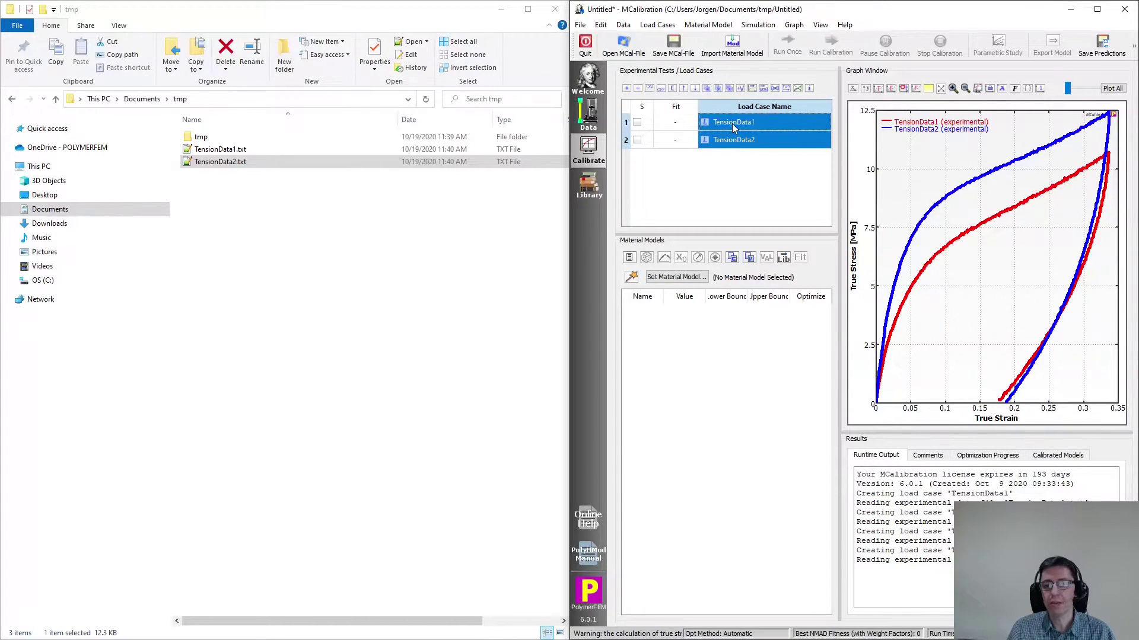
pyautogui.click(720, 128)
pyautogui.press('Down')
pyautogui.click(720, 122)
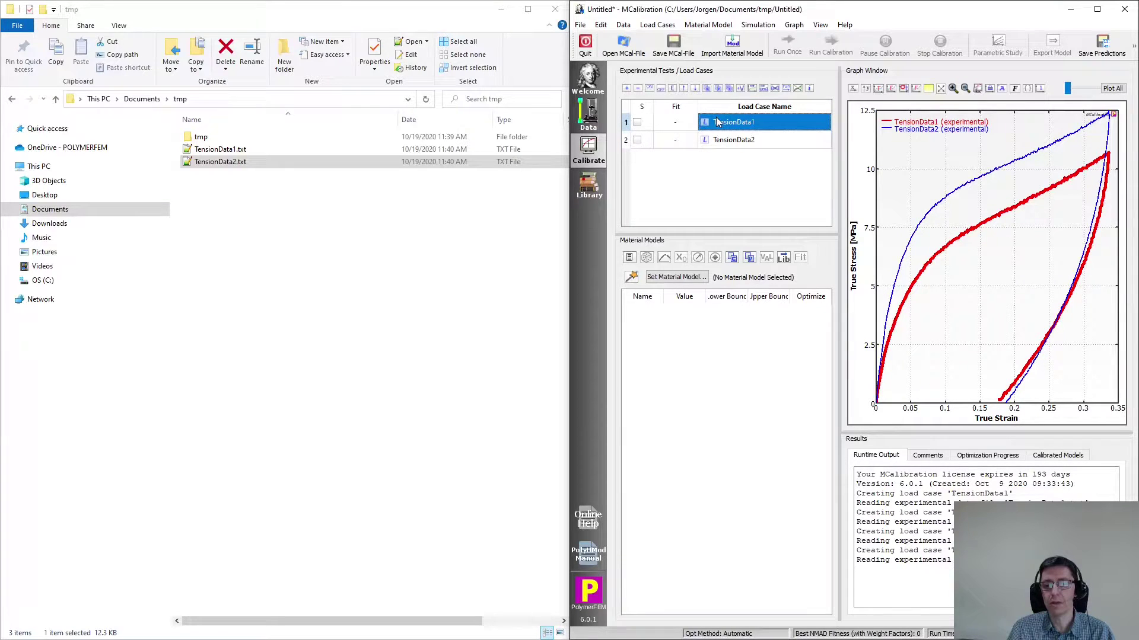
pyautogui.click(1097, 9)
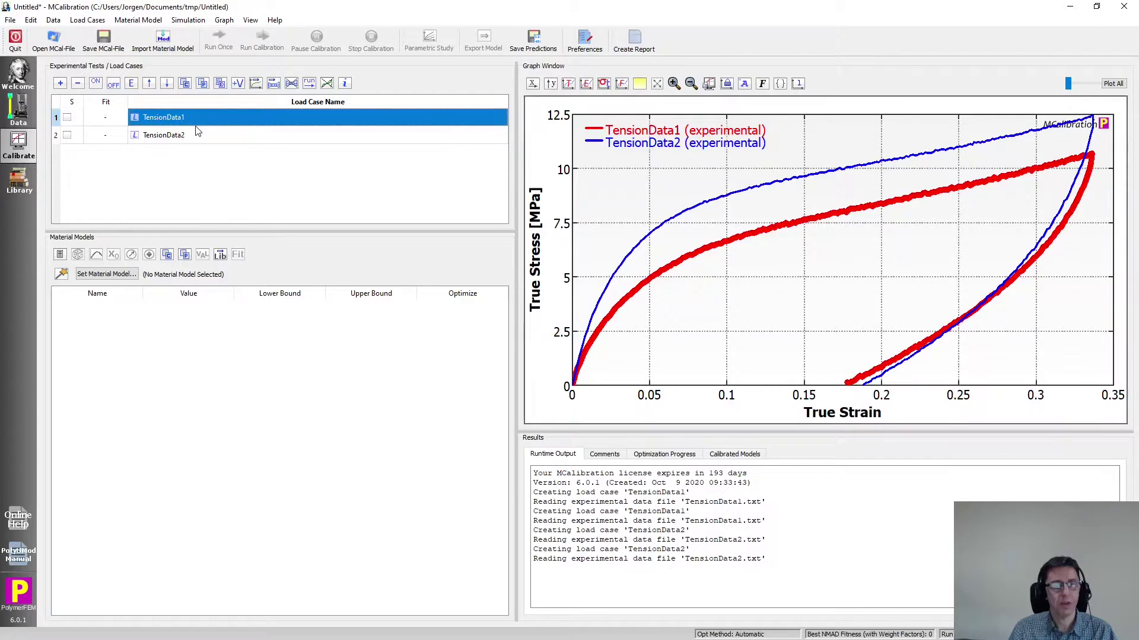
# - Rename both load cases by type to Uniaxial Tension (0.00017/s) and Uniaxial Tension (0.017/s)
pyautogui.click(167, 179)
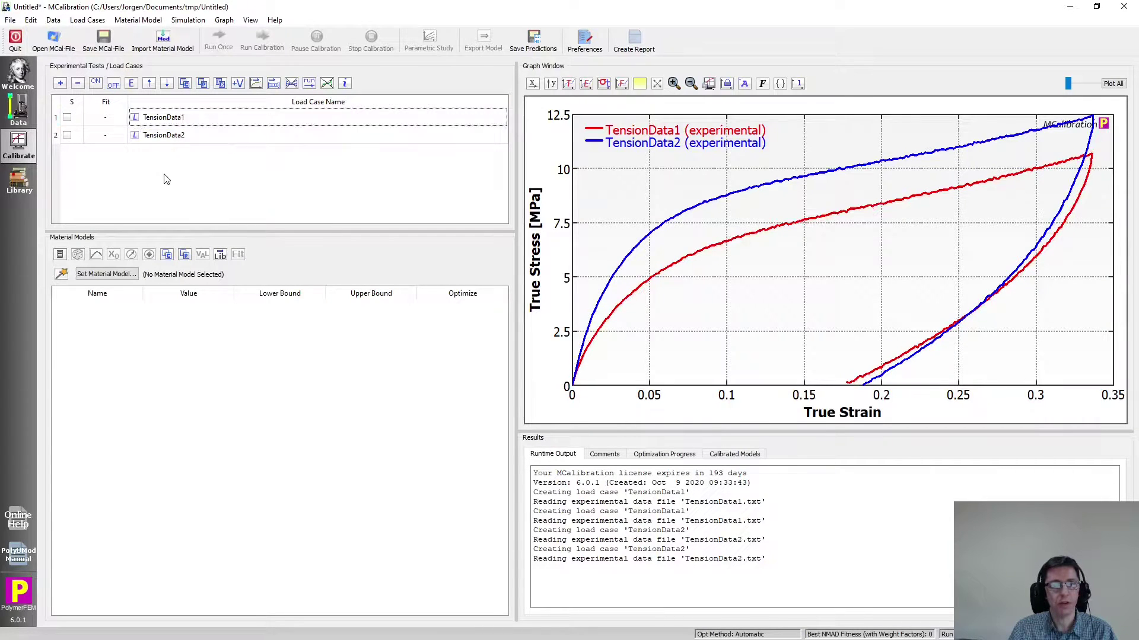
pyautogui.click(172, 119)
pyautogui.keyDown('shift'); pyautogui.click(170, 135); pyautogui.keyUp('shift')
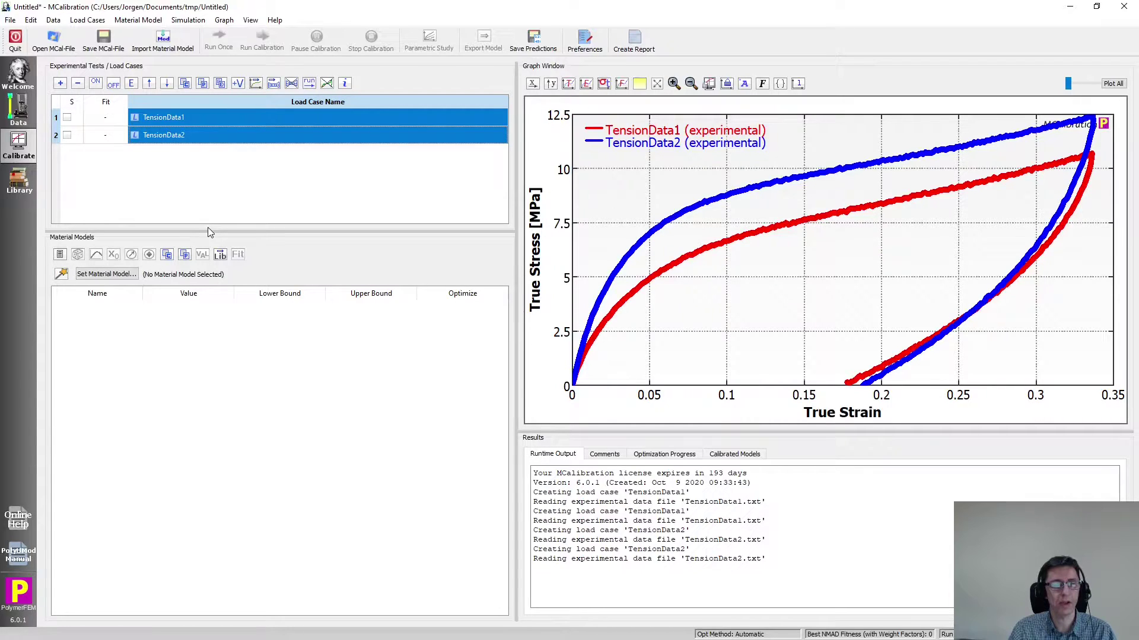
pyautogui.rightClick(159, 139)
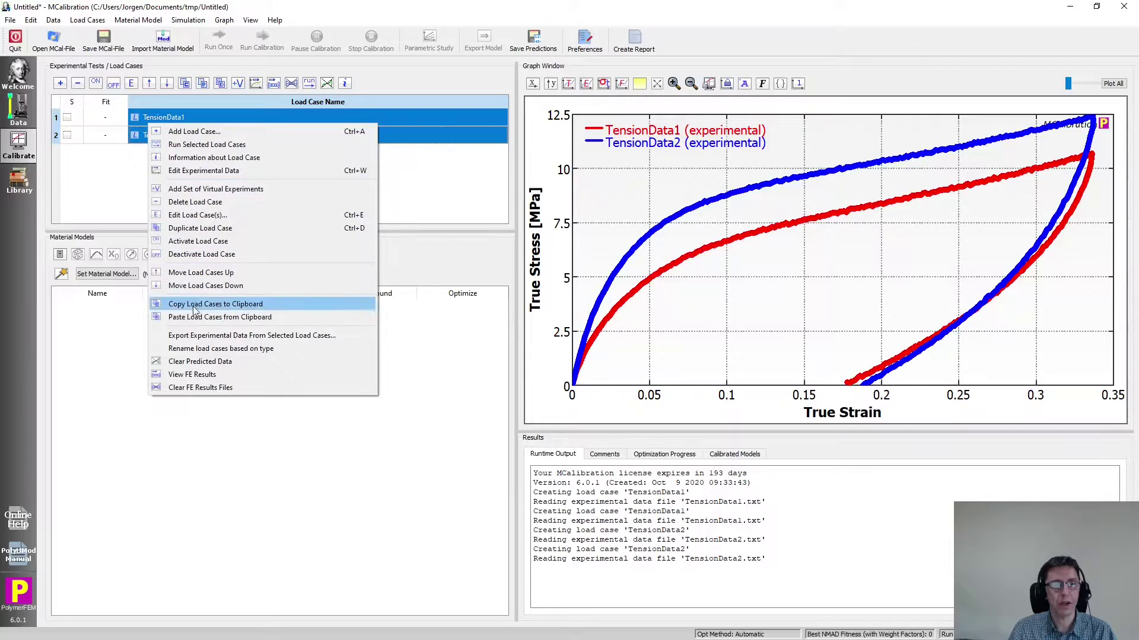
pyautogui.click(200, 350)
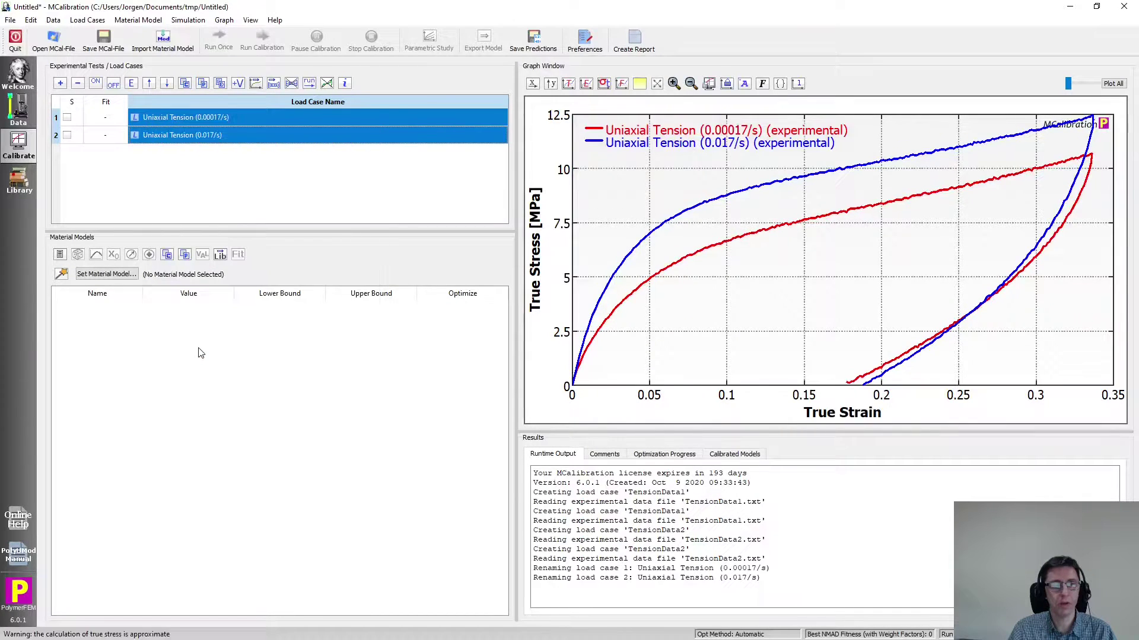
# - Choose POLYUMOD-Three-Network from the PolyUMod Models list and apply it as the material model
pyautogui.click(189, 171)
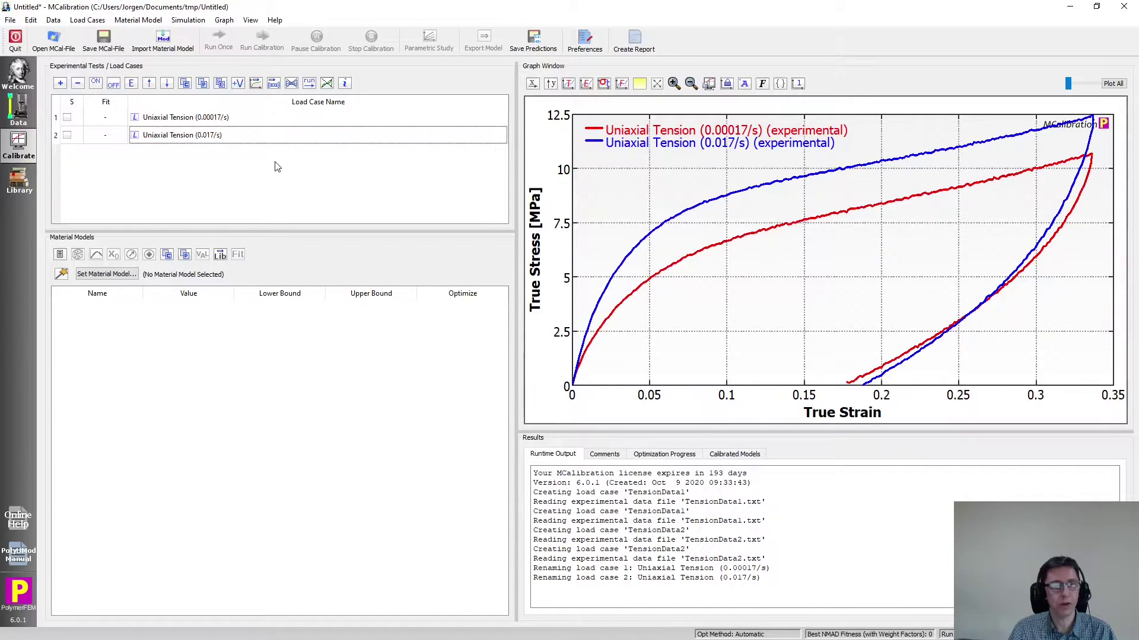
pyautogui.click(96, 277)
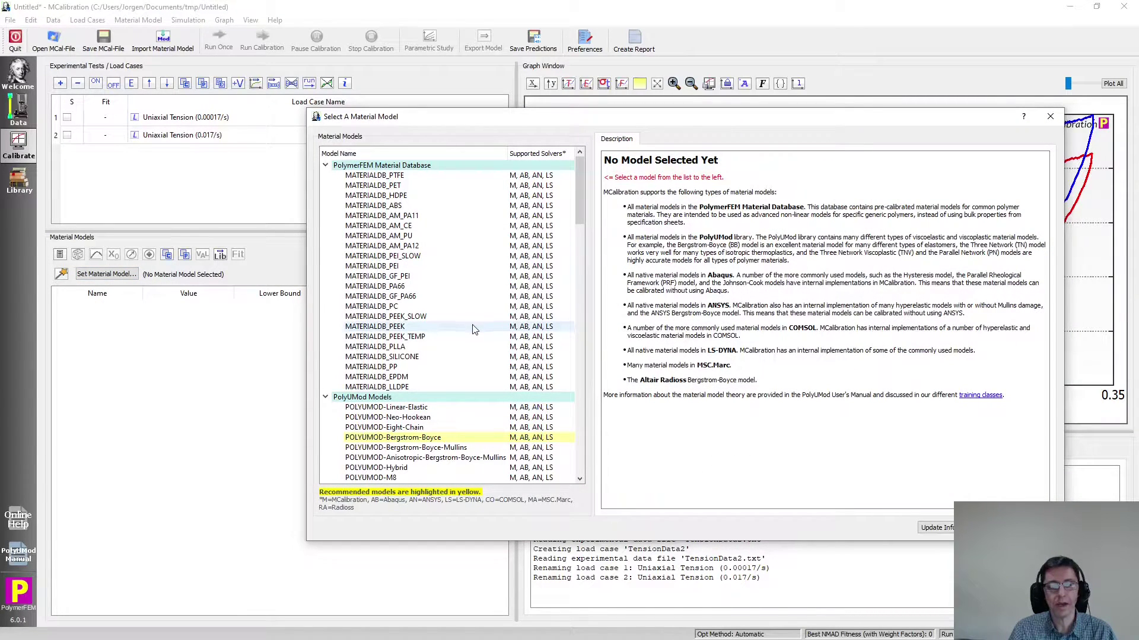
pyautogui.scroll(-7, 472, 331)
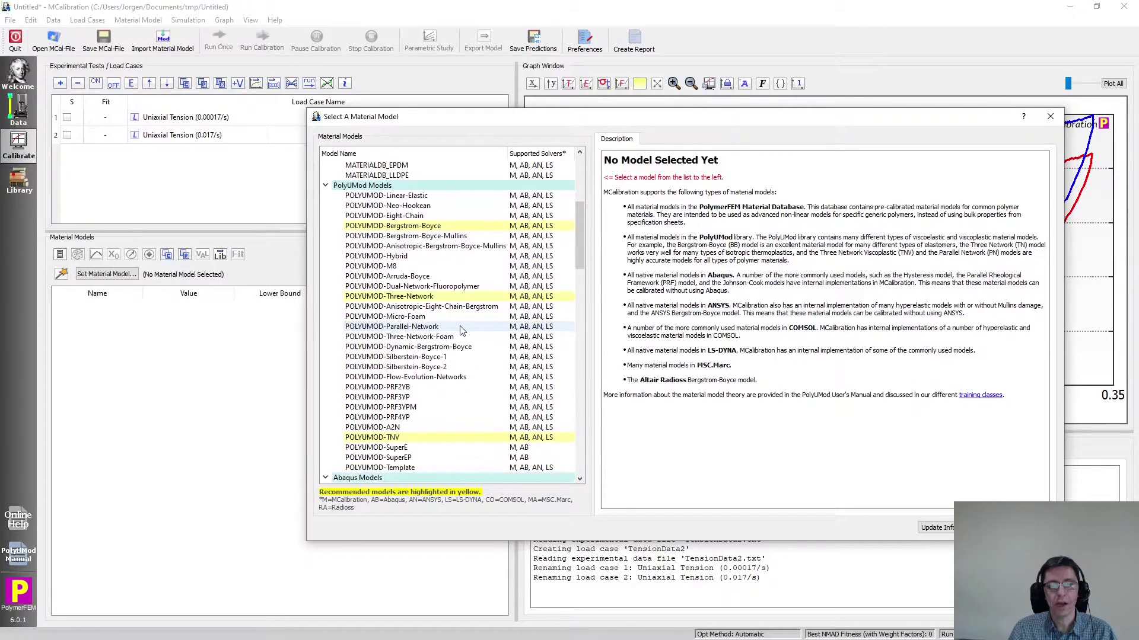
pyautogui.scroll(-18, 462, 329)
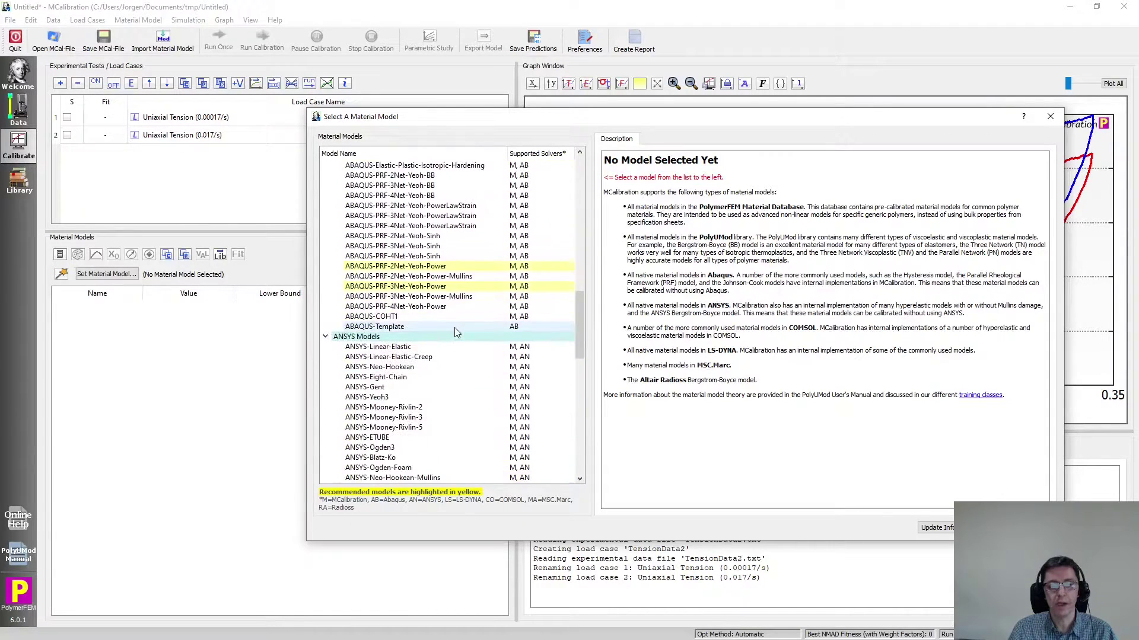
pyautogui.scroll(-20, 455, 327)
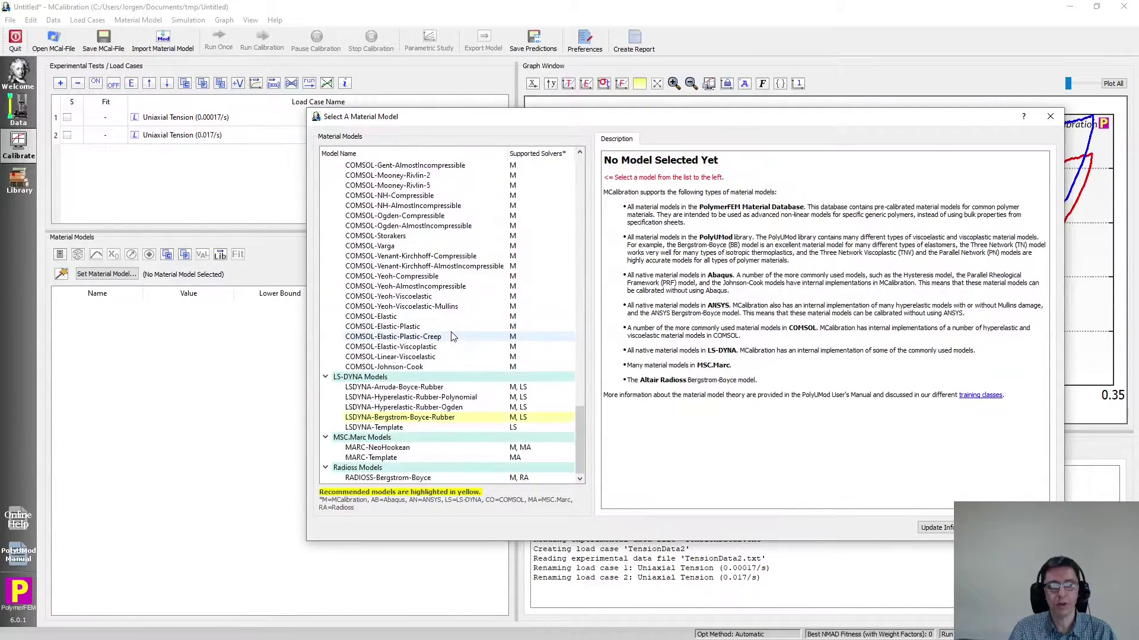
pyautogui.scroll(20, 450, 337)
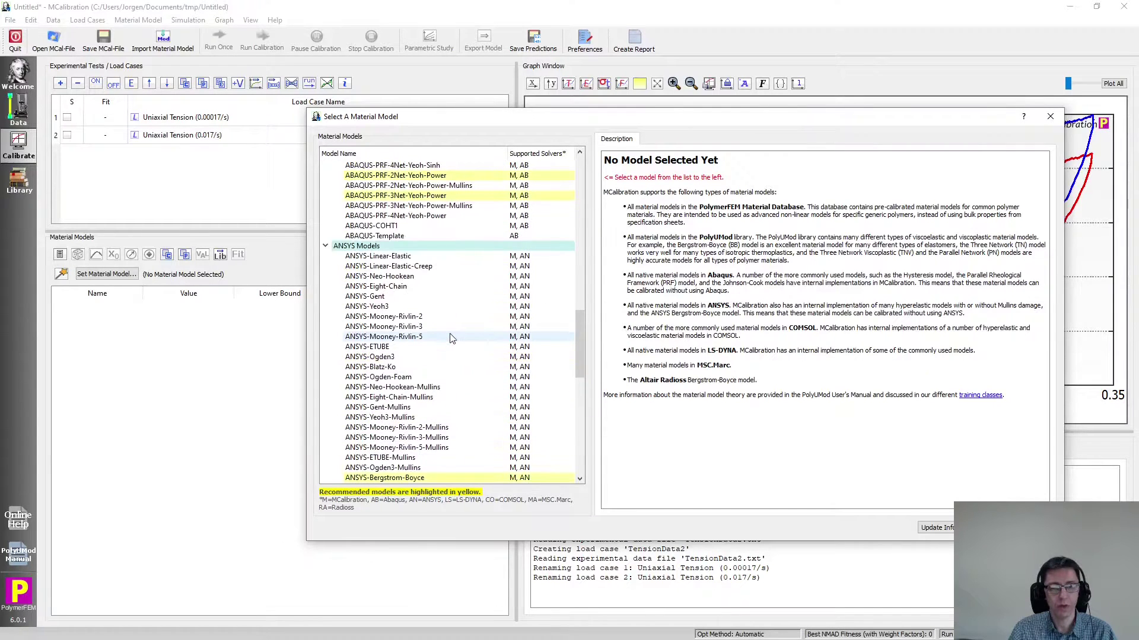
pyautogui.scroll(15, 449, 337)
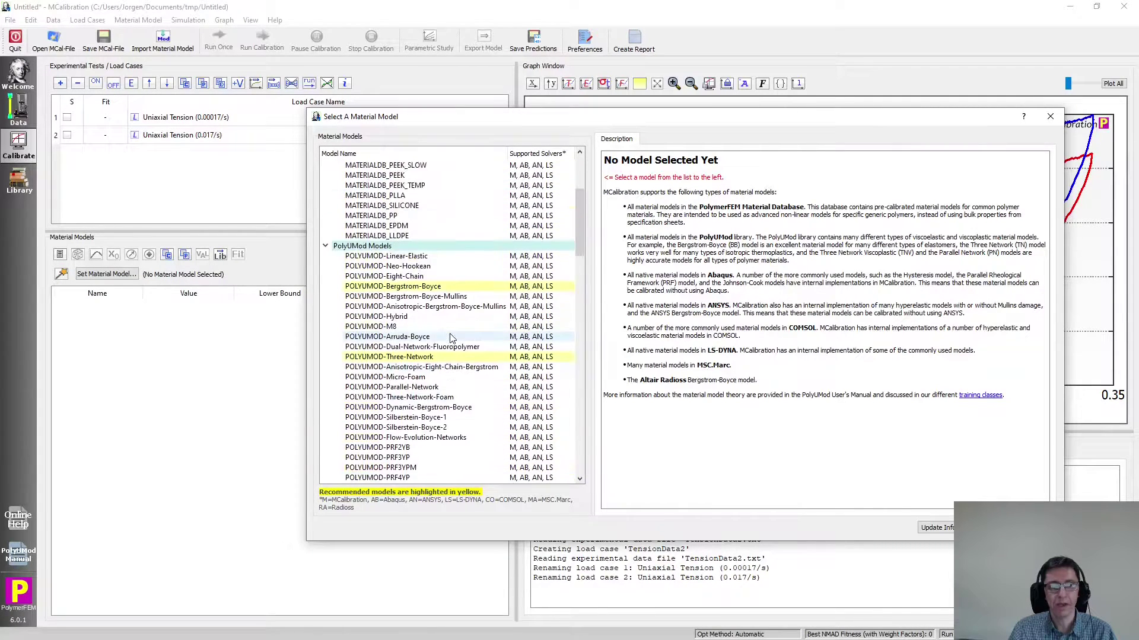
pyautogui.scroll(-7, 450, 337)
pyautogui.click(430, 298)
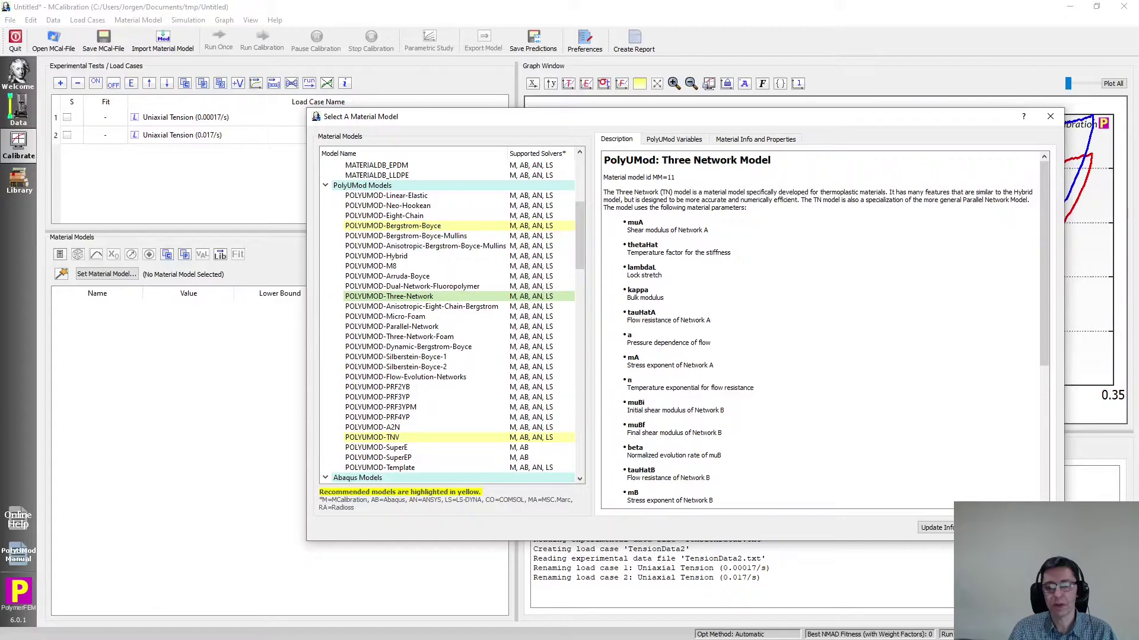
pyautogui.doubleClick(451, 296)
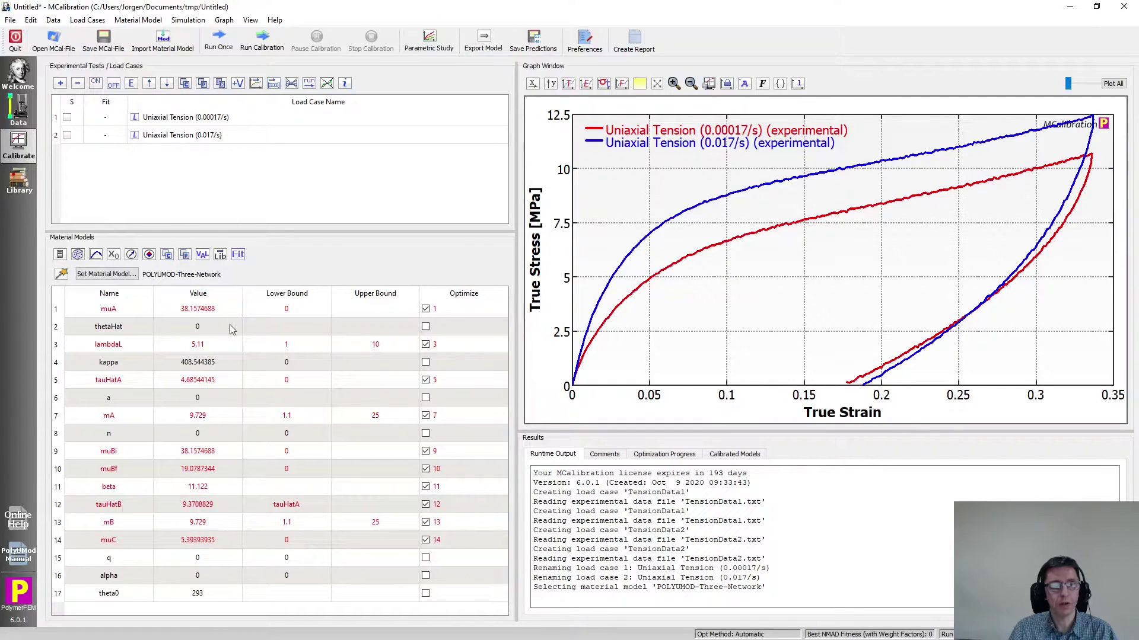
# - Select the kappa value cell (408.544385) in the material parameter table
pyautogui.click(217, 369)
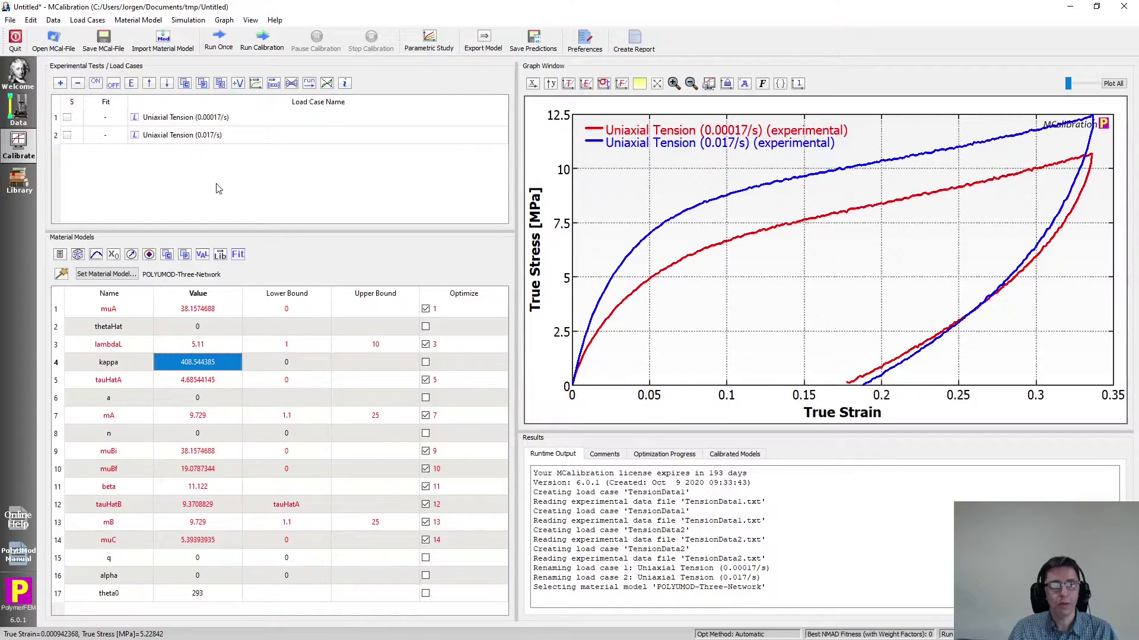
# - Create a Poisson's Ratio load case with strain 0.001 and experimental ratio 0.4, and save it
pyautogui.click(61, 84)
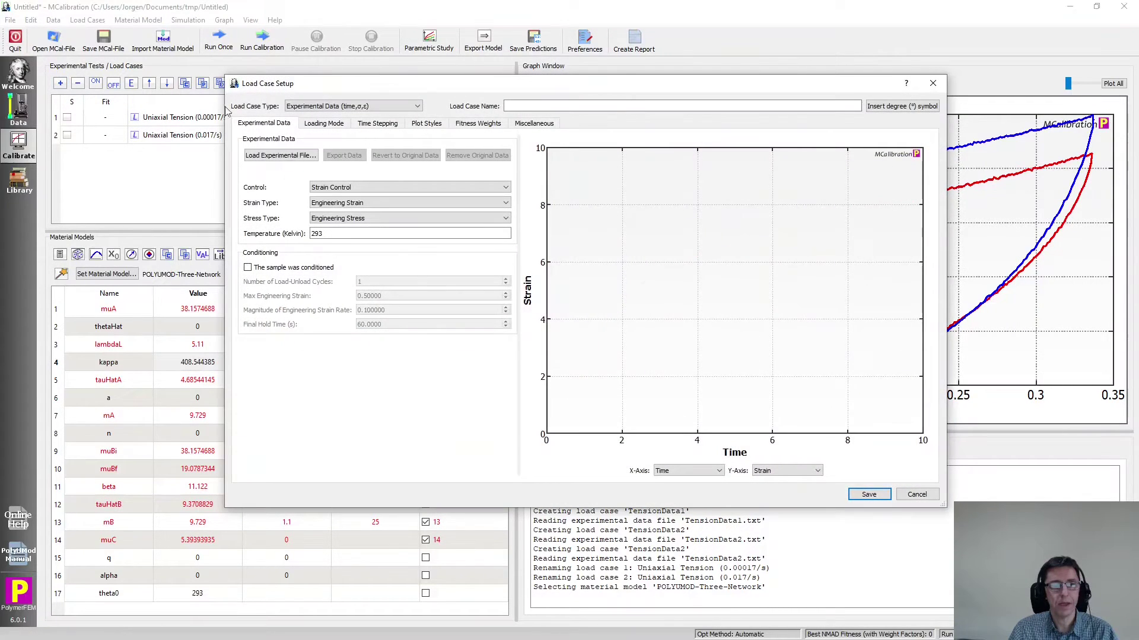
pyautogui.moveTo(436, 86); pyautogui.dragTo(566, 89)
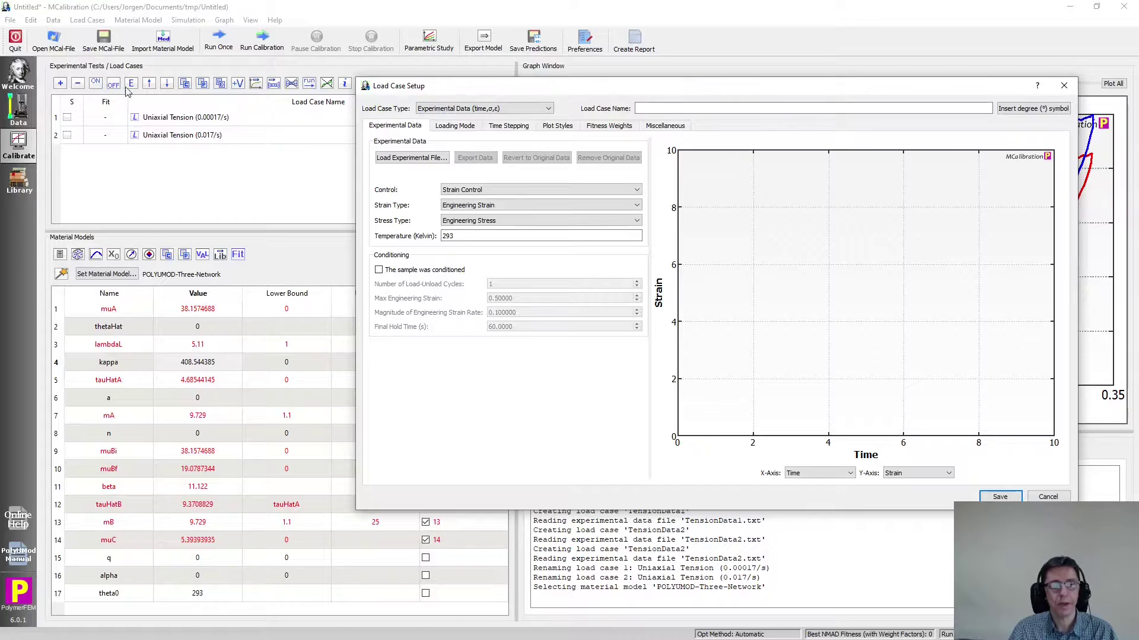
pyautogui.click(478, 114)
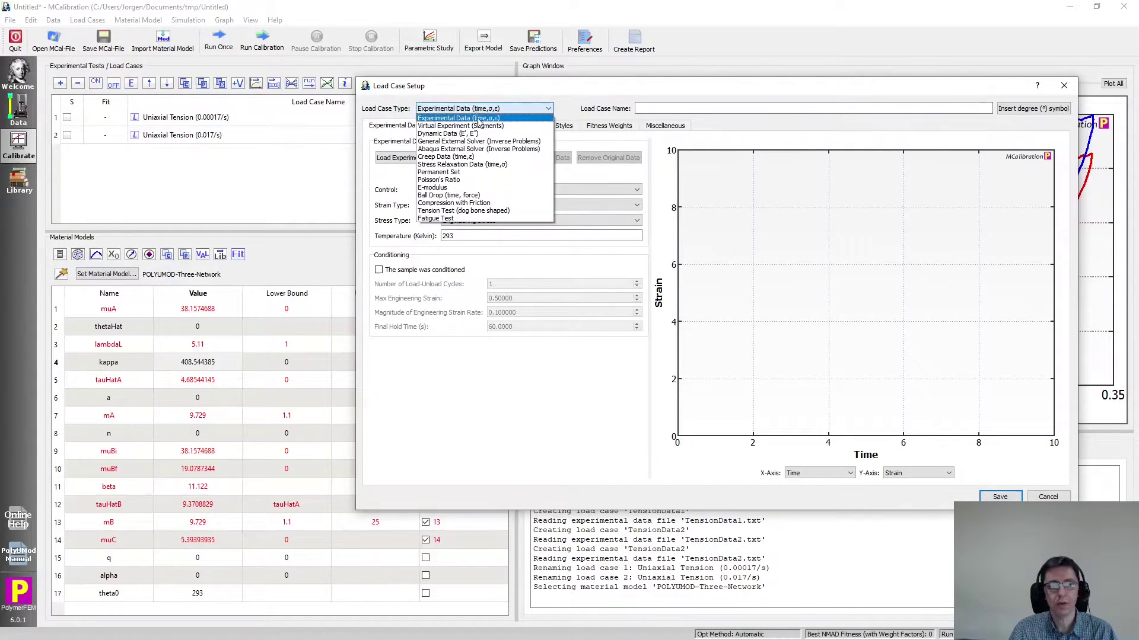
pyautogui.click(475, 185)
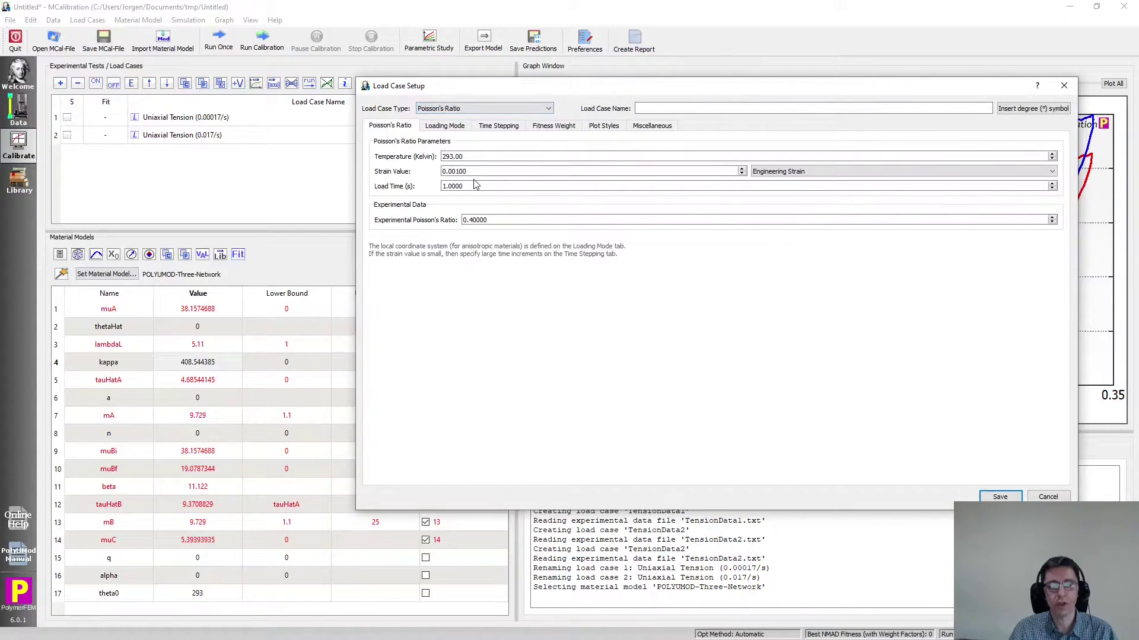
pyautogui.moveTo(505, 223)
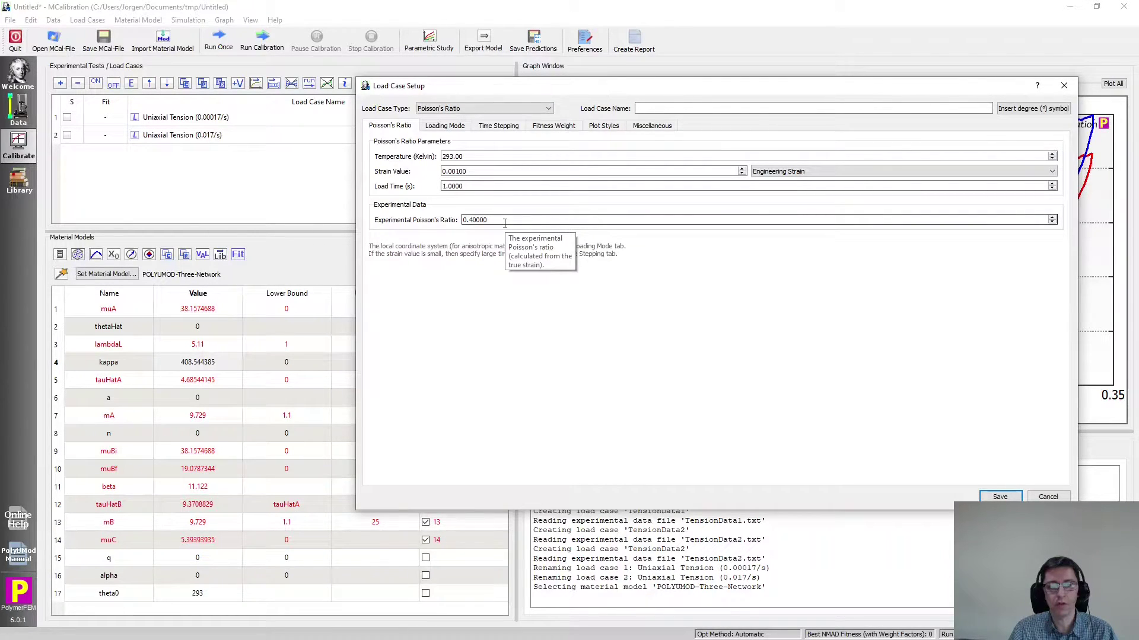
pyautogui.doubleClick(504, 220)
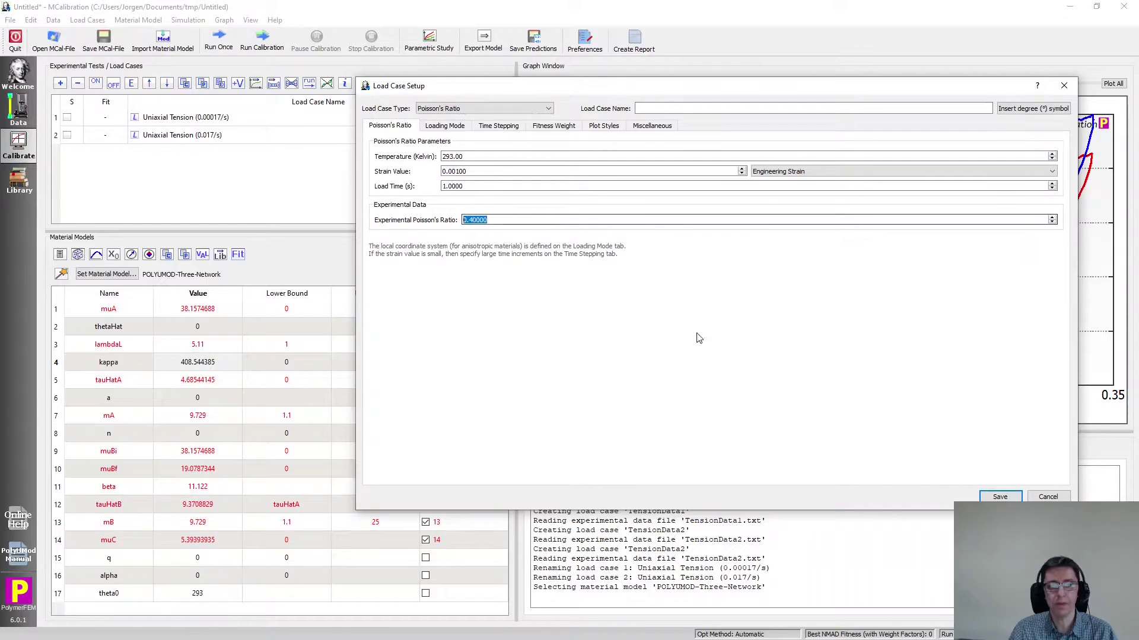
pyautogui.click(1000, 498)
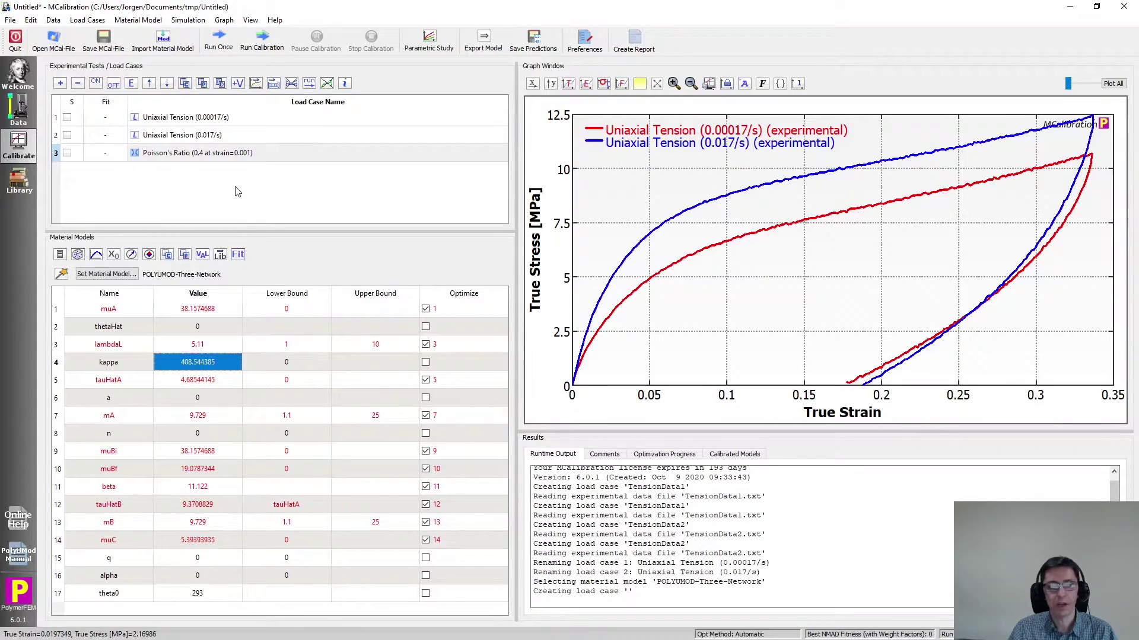
# - Select the Poisson's Ratio load case and tick Optimize for kappa in the parameter table
pyautogui.click(235, 191)
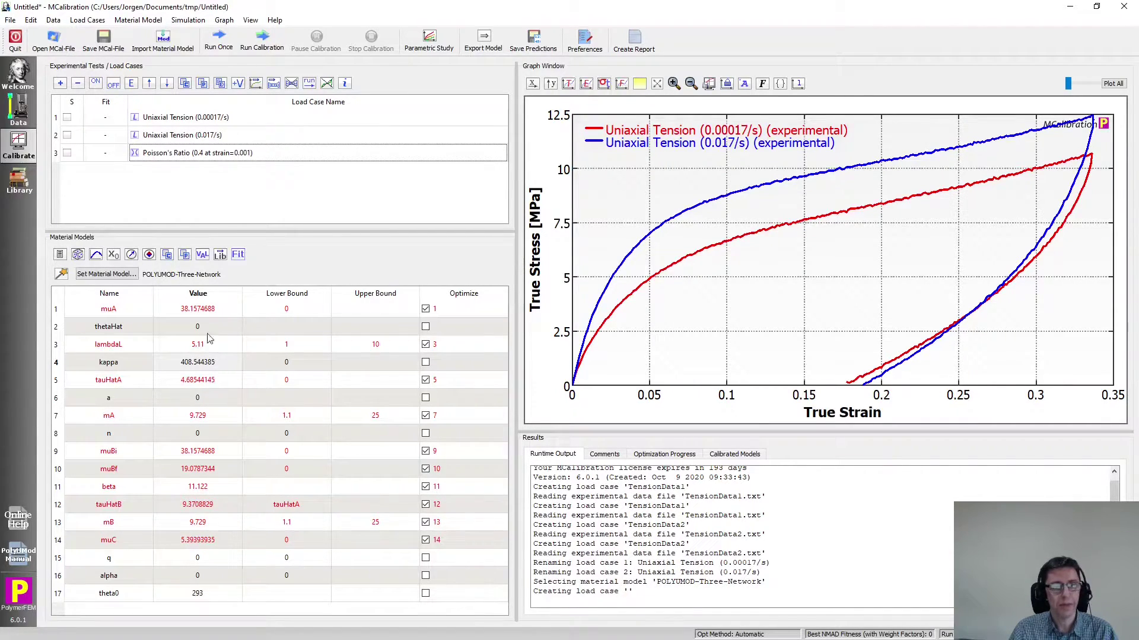
pyautogui.click(209, 154)
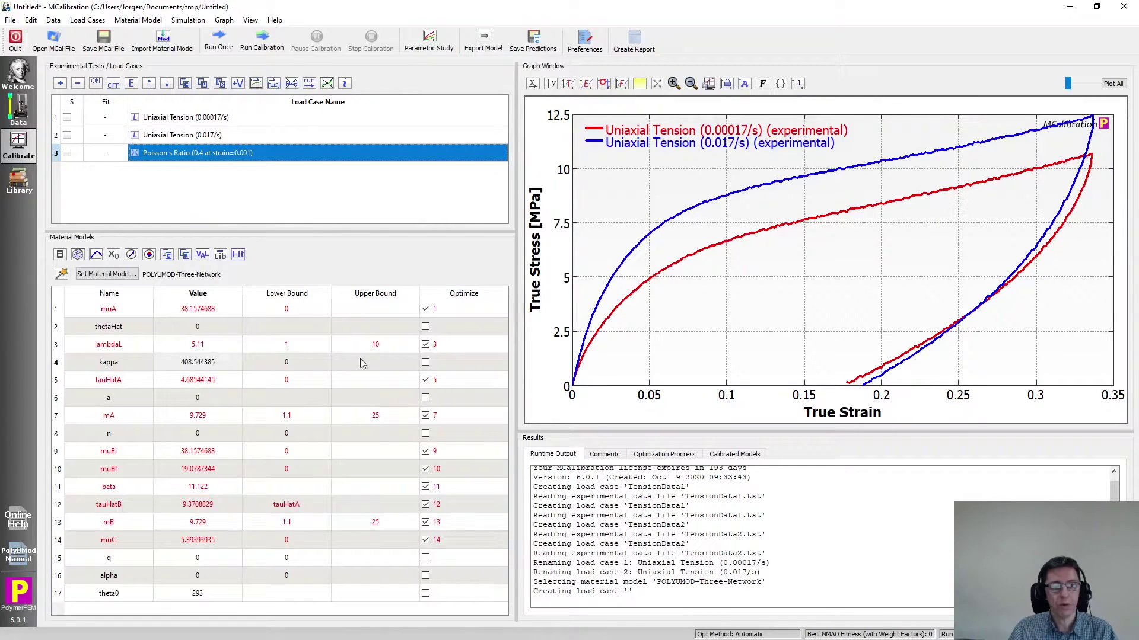
pyautogui.click(426, 362)
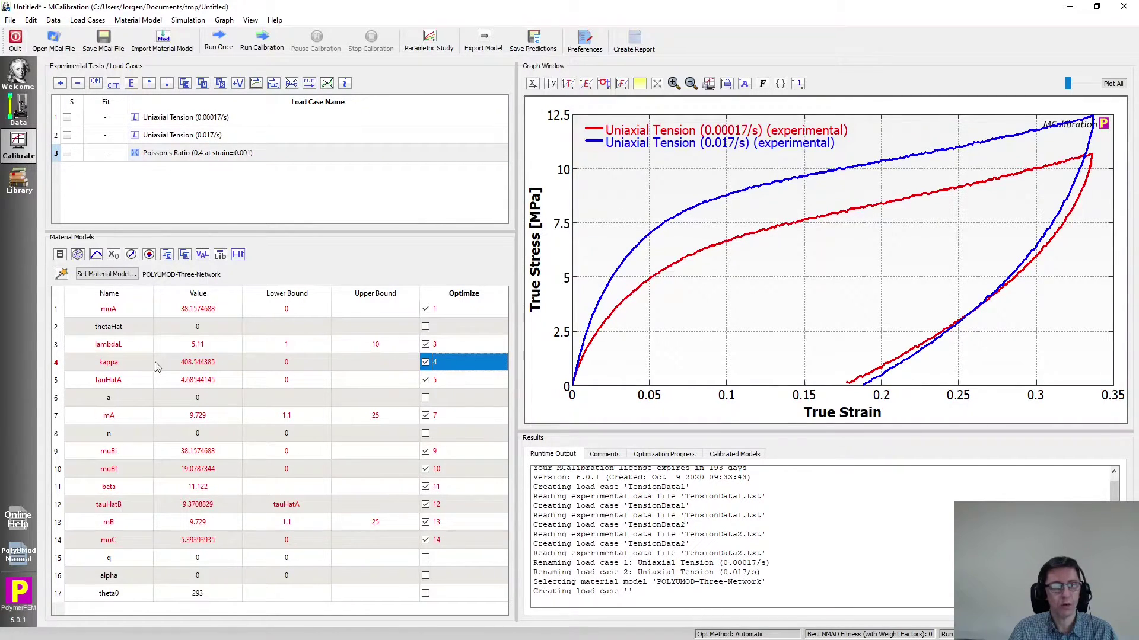
pyautogui.moveTo(108, 368)
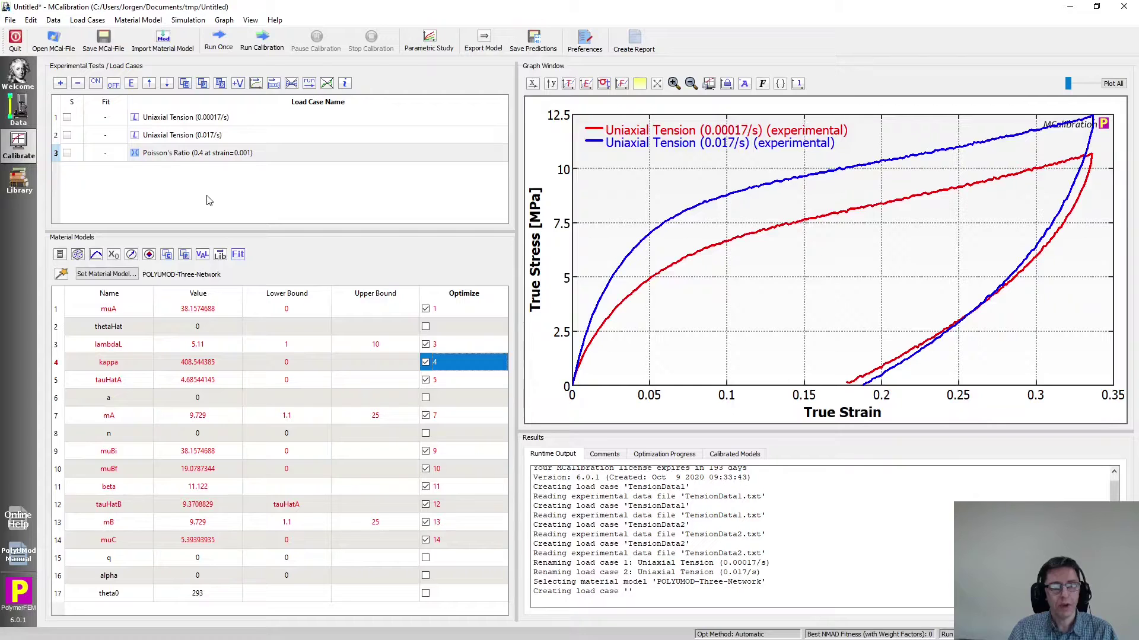
# - Run a single simulation of all three load cases, giving an average NMAD fitness of 24.8
pyautogui.click(218, 38)
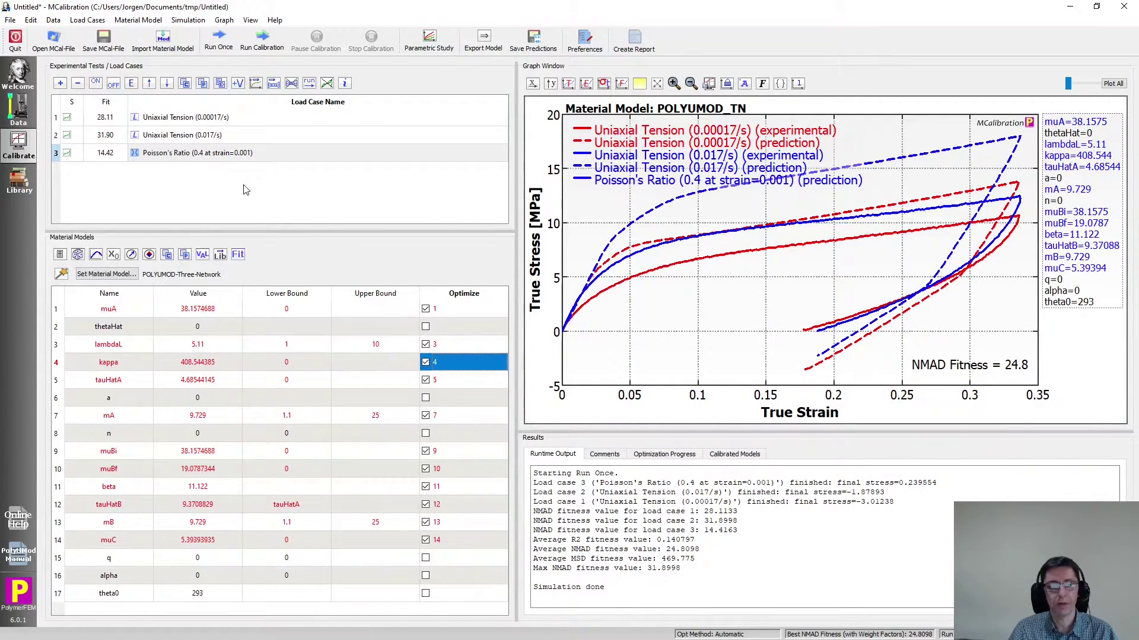
# - Start calibrating the 11 material parameters using the Quick automatic optimization method
pyautogui.click(262, 41)
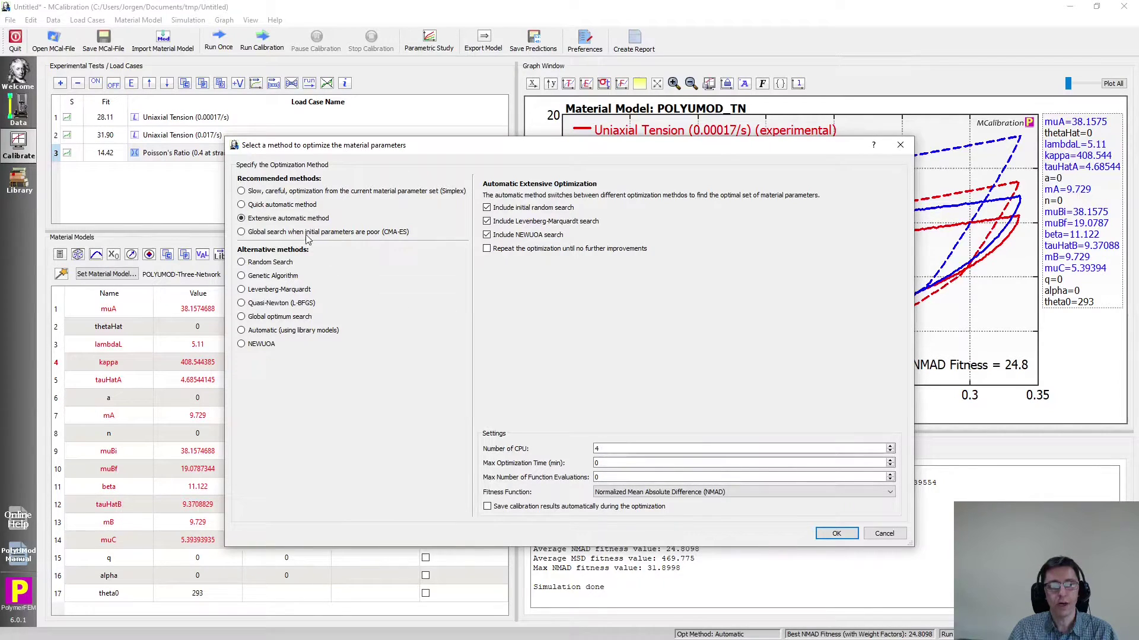
pyautogui.click(289, 206)
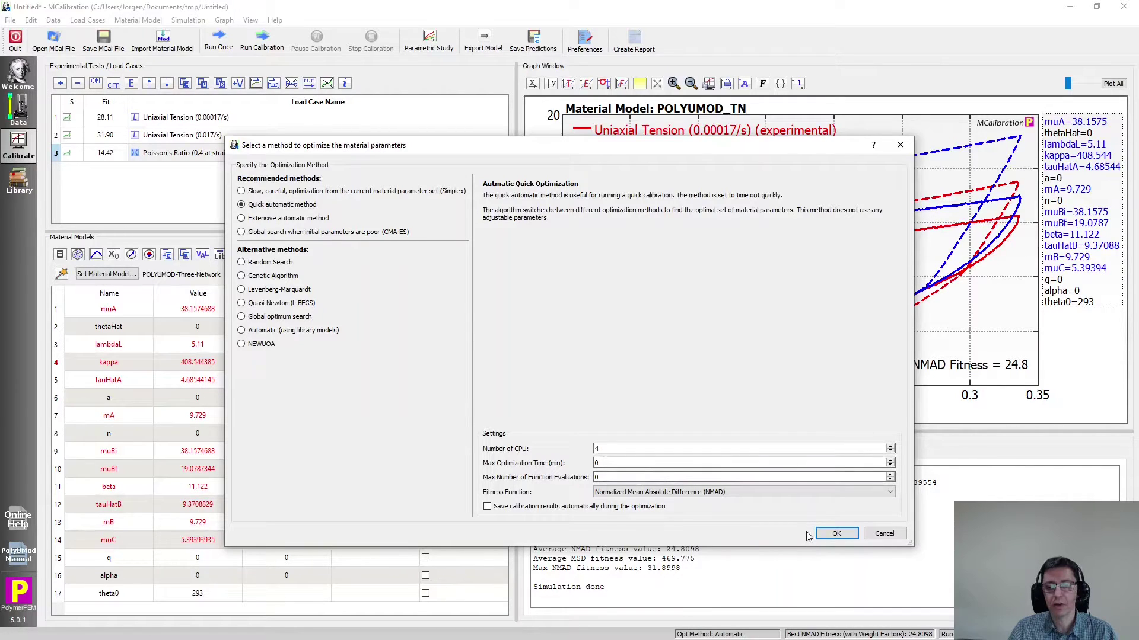
pyautogui.click(836, 534)
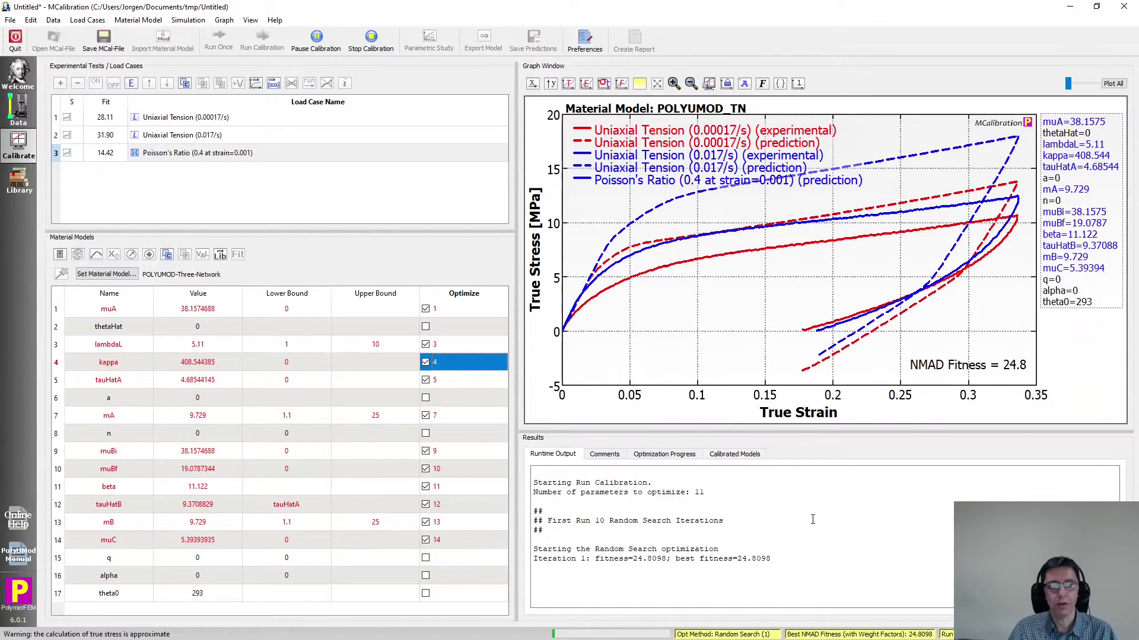
# - Show the Optimization Progress tab to track the NMAD fitness falling toward 10.5
pyautogui.click(658, 454)
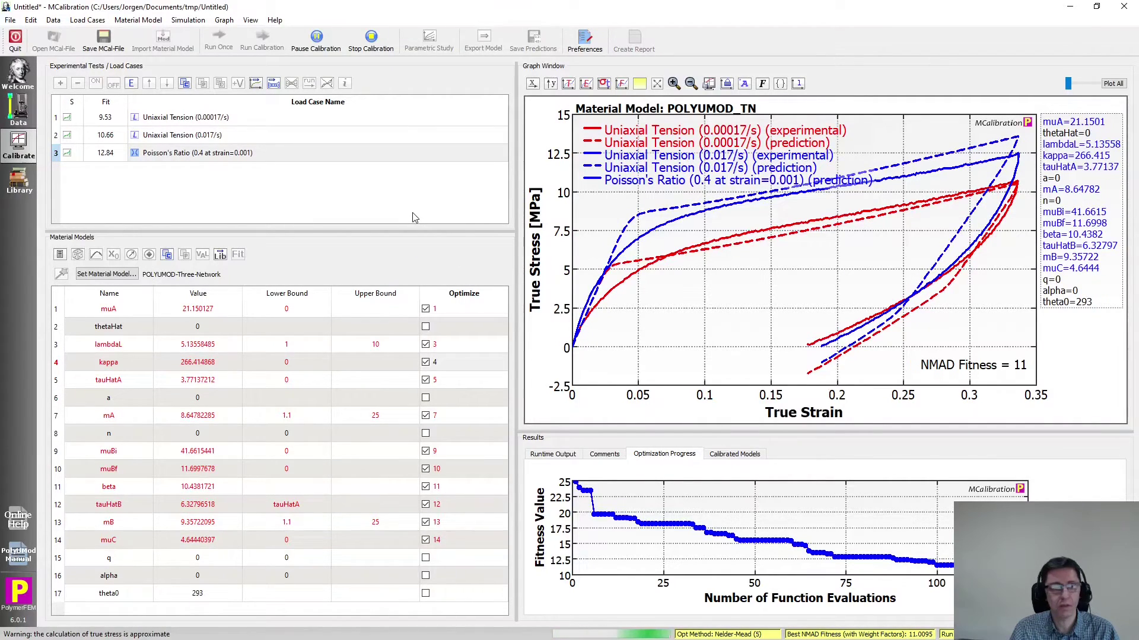
# - Stop the calibration at a best NMAD fitness of 10.5421
pyautogui.click(381, 54)
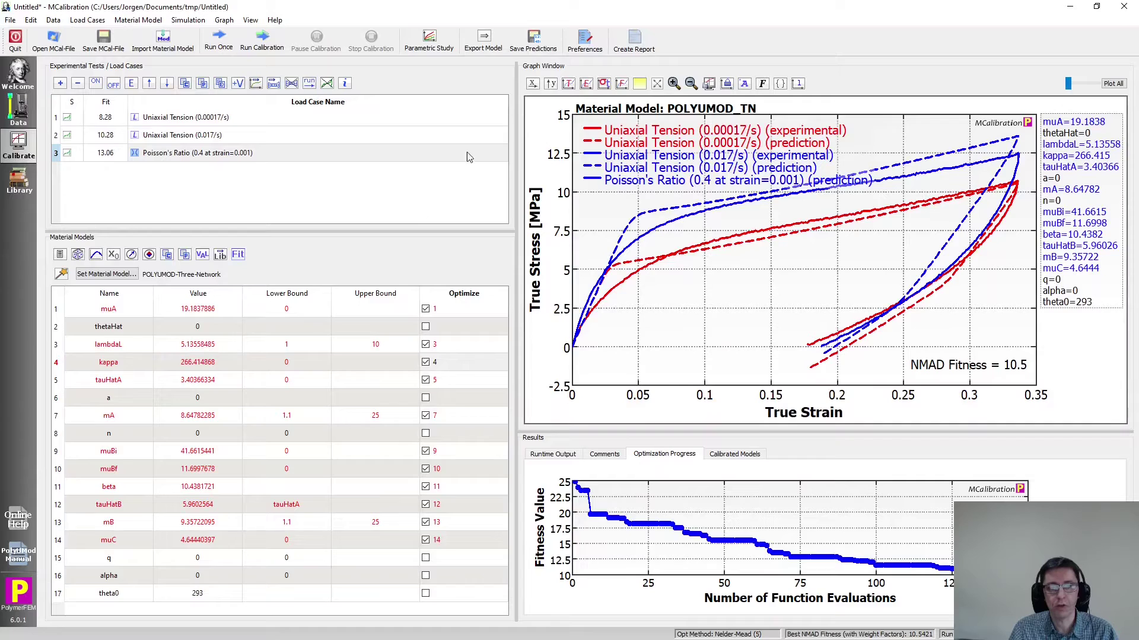
# - Export the parameters in Abaqus inp-file format with default units as tmp\Untitled.inp, then select it
pyautogui.click(487, 47)
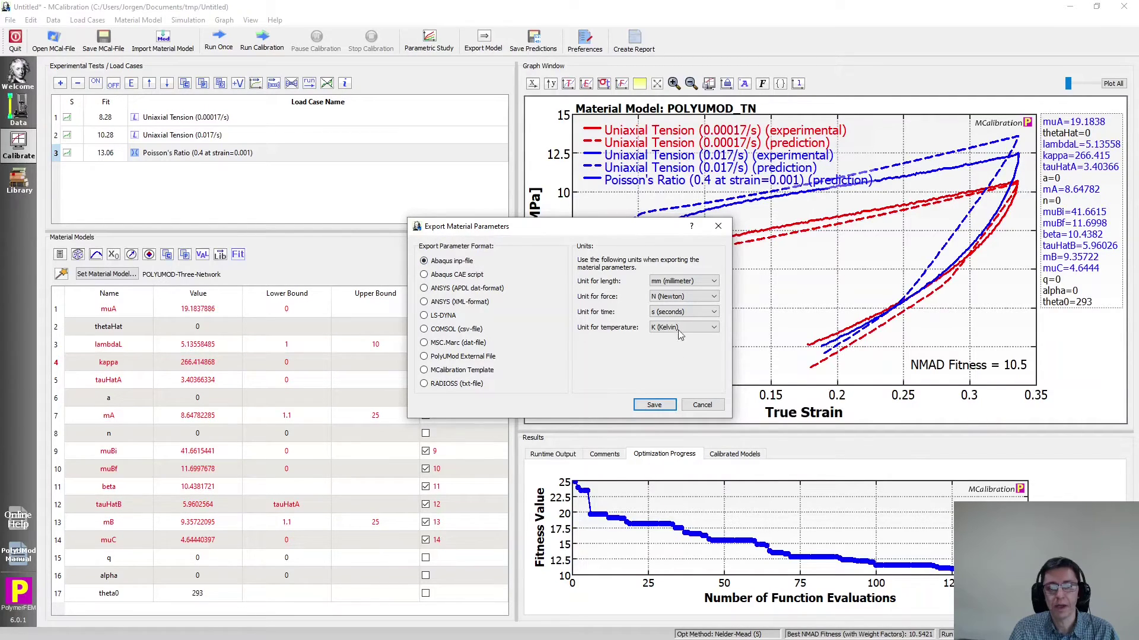
pyautogui.click(661, 406)
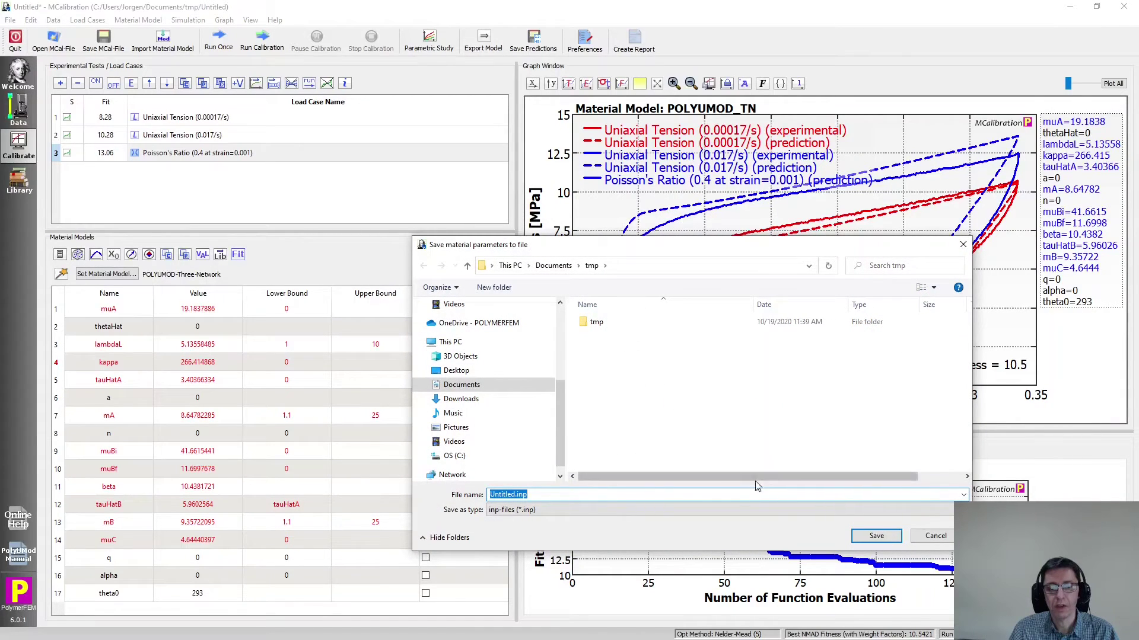
pyautogui.click(864, 533)
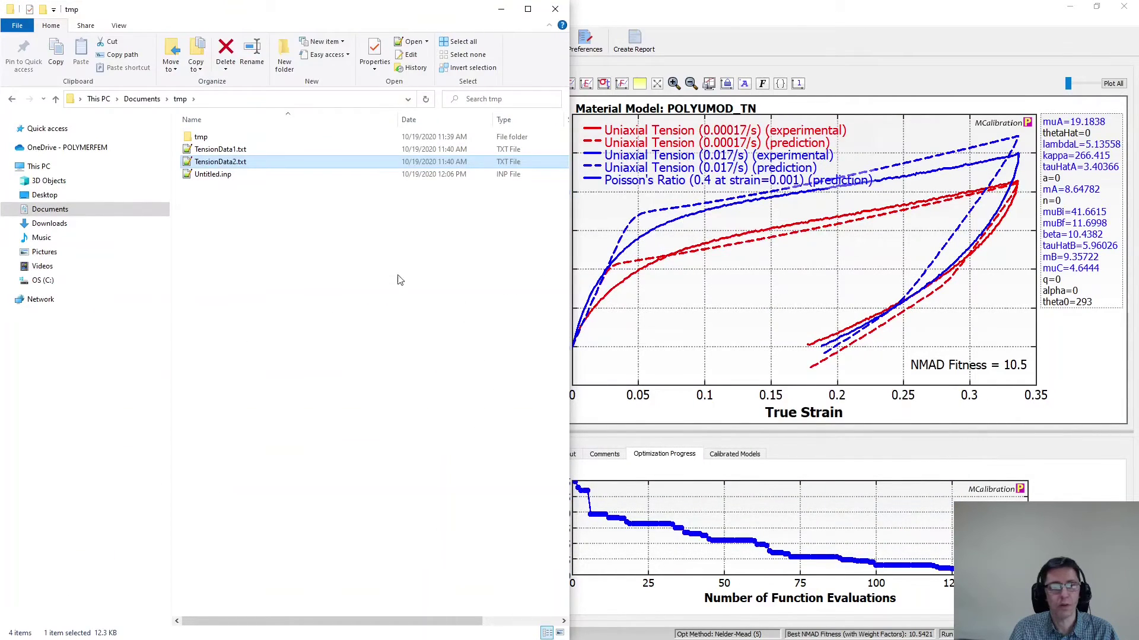
pyautogui.click(228, 175)
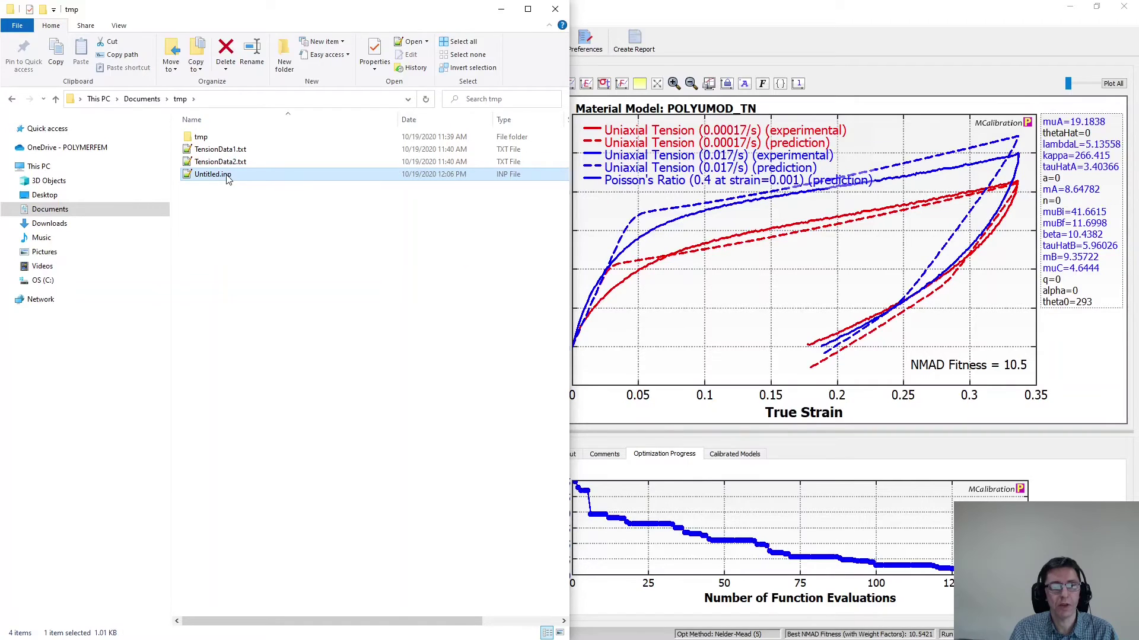
# - Review Untitled.inp's 22-line Abaqus user-material definition in Notepad++, then return to MCalibration
pyautogui.doubleClick(227, 176)
pyautogui.moveTo(427, 298); pyautogui.dragTo(414, 95)
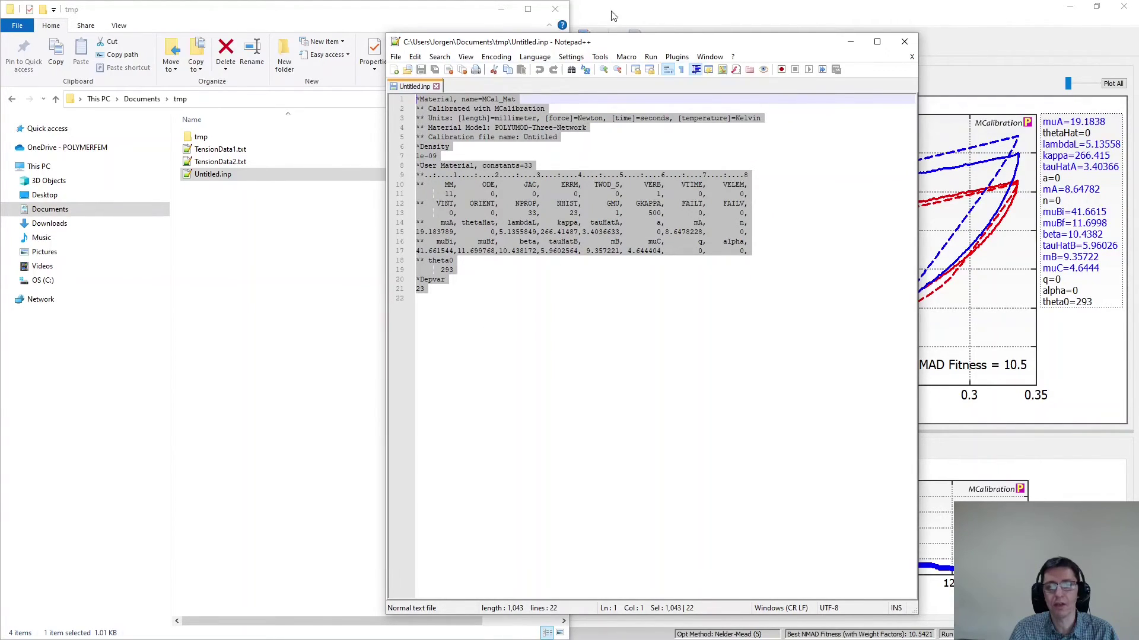
pyautogui.moveTo(637, 38); pyautogui.dragTo(636, 282)
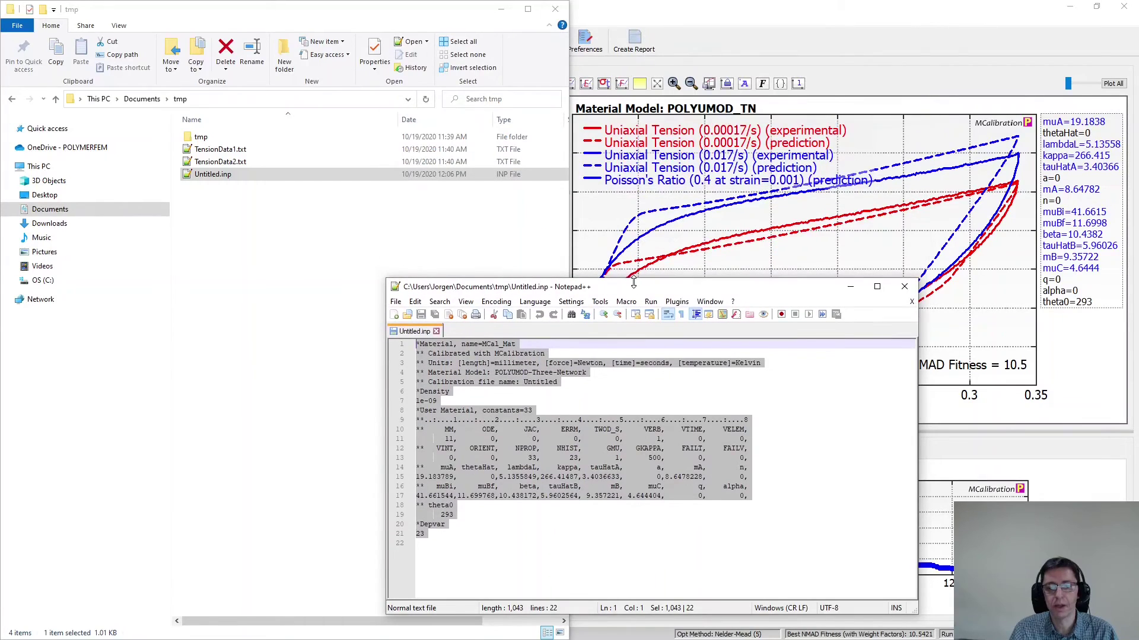
pyautogui.click(977, 456)
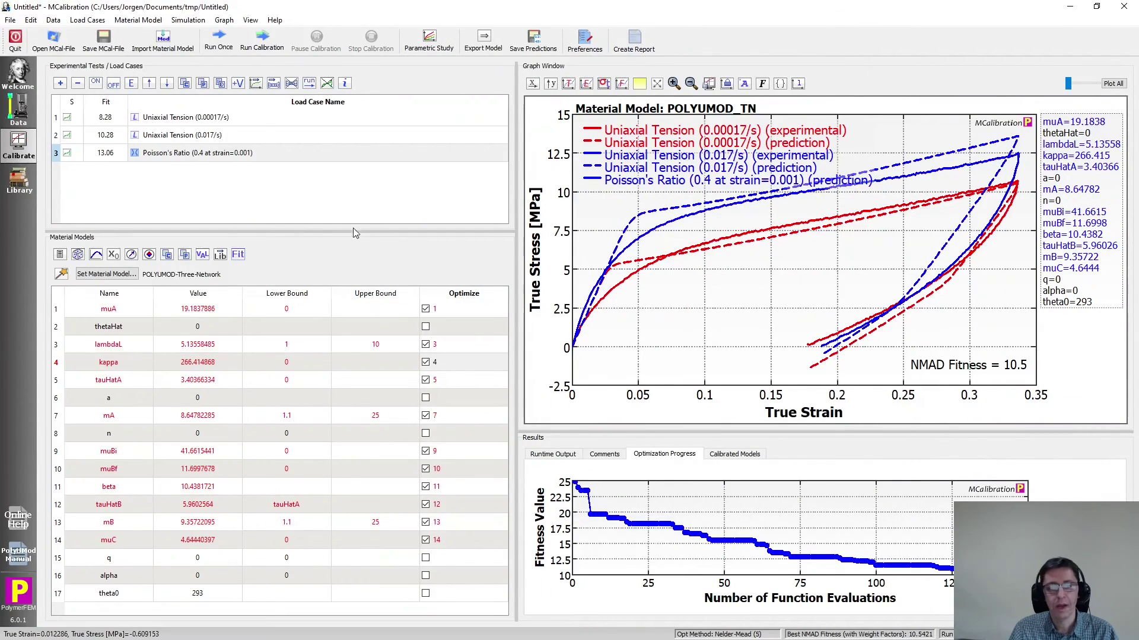